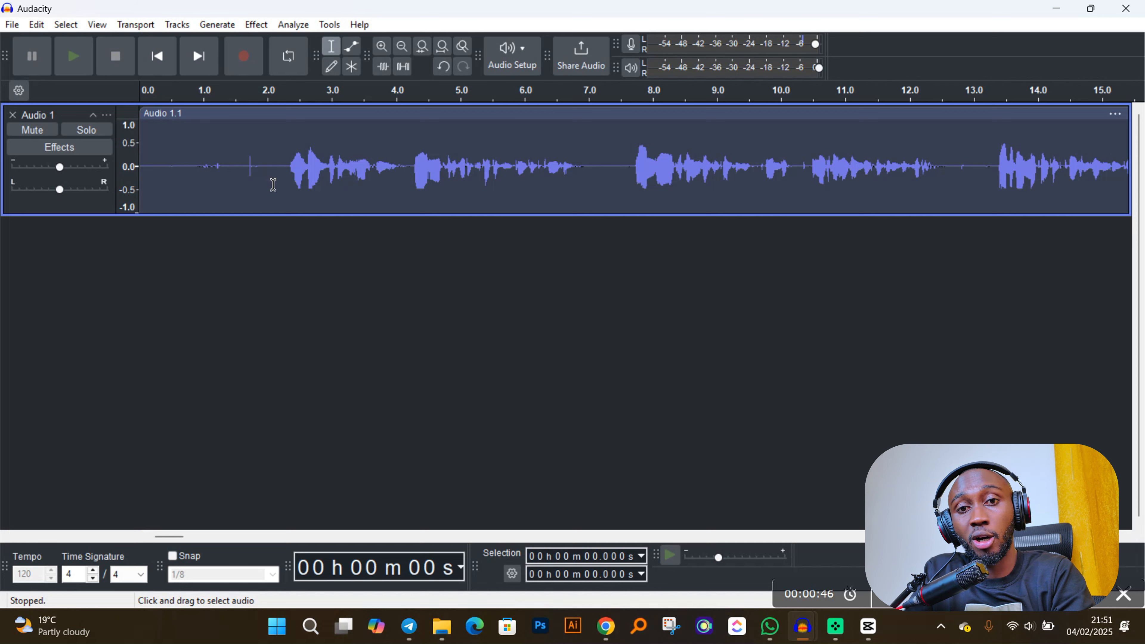
- Delete the near-silent section before the speech begins, about the first 2.3 seconds of the Audio 1 track
{"action": "left_click_drag", "start_coordinate": [284, 170], "coordinate": [54, 171]}
{"action": "mouse_move", "coordinate": [64, 169]}
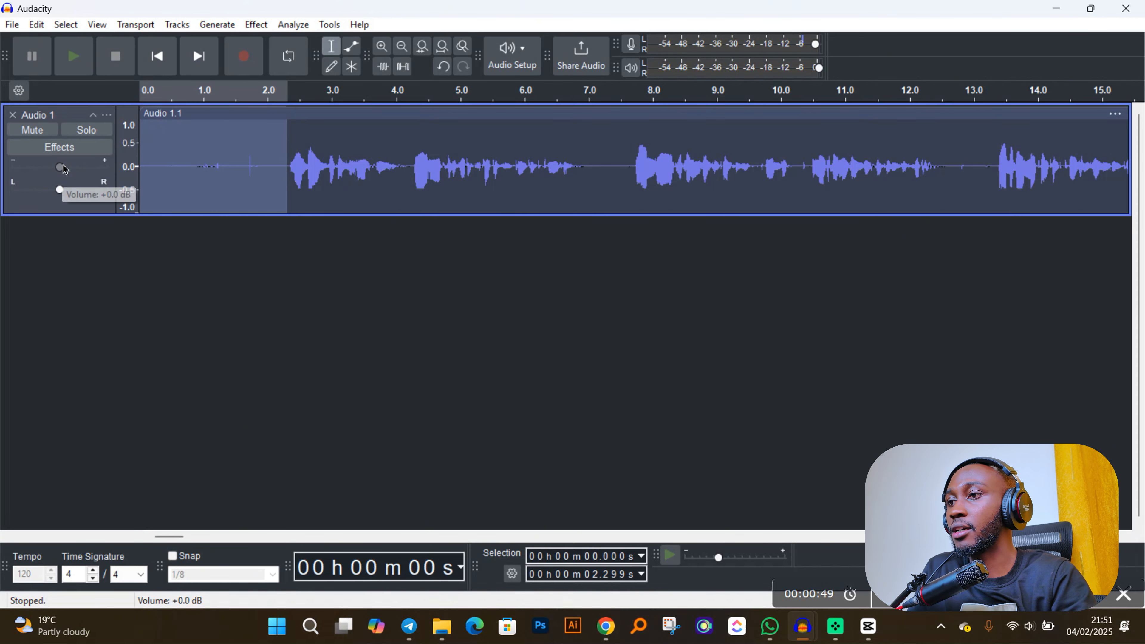
{"action": "left_click", "coordinate": [223, 135]}
{"action": "left_click", "coordinate": [285, 163]}
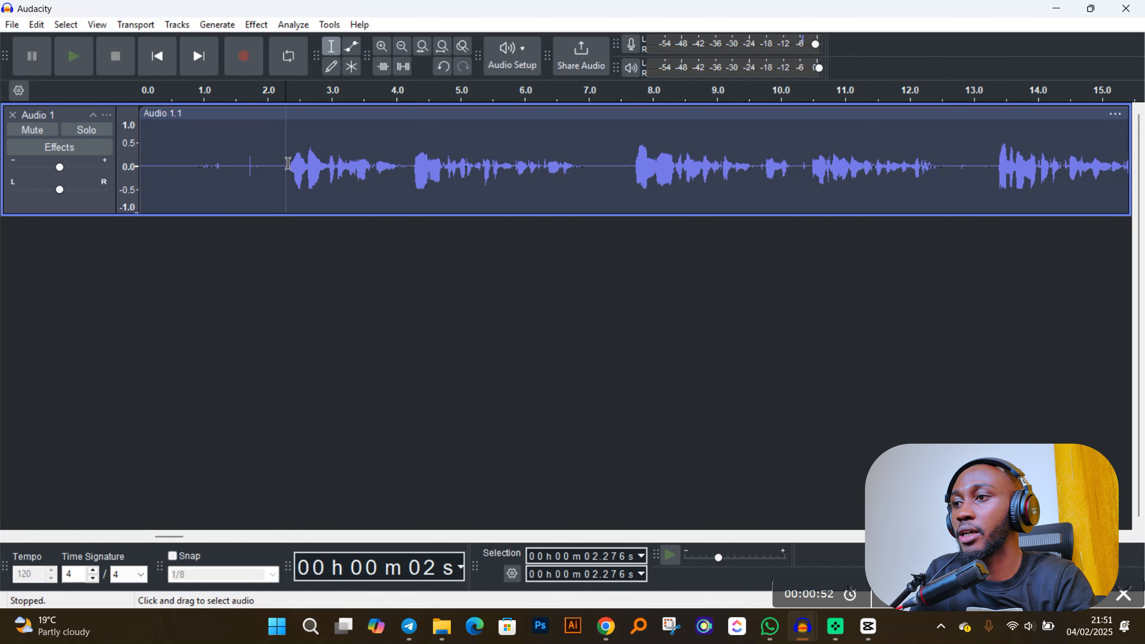
{"action": "left_click_drag", "start_coordinate": [289, 163], "coordinate": [138, 165]}
{"action": "key", "text": "Delete"}
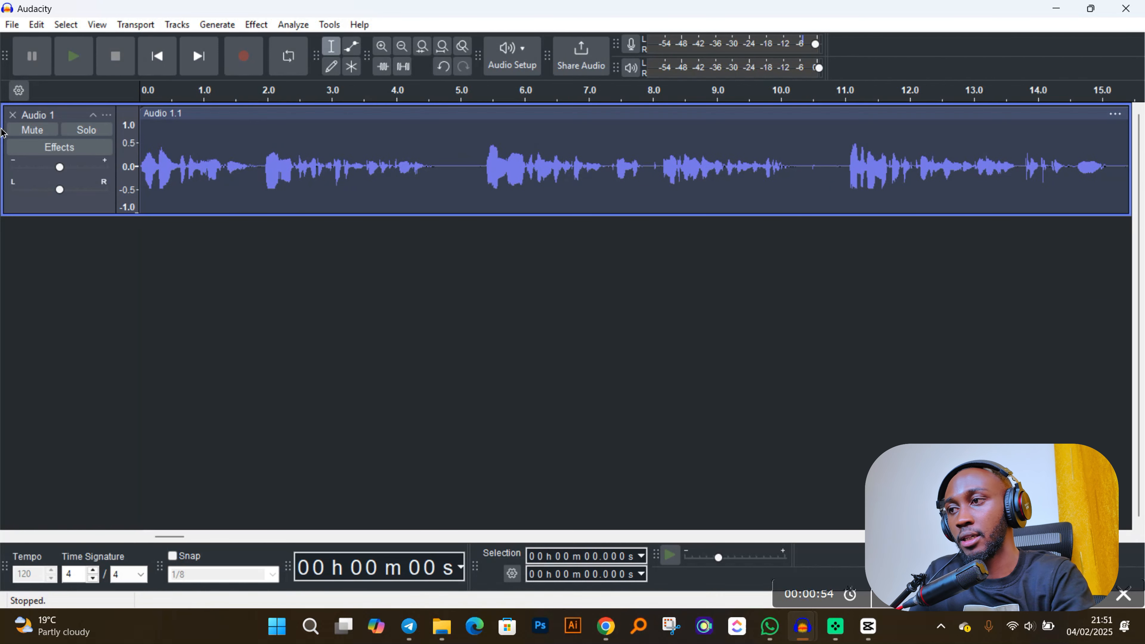
- Raise the volume of the Audio 1 track slightly and select the whole track
{"action": "scroll", "coordinate": [289, 184], "scroll_direction": "down", "scroll_amount": 1}
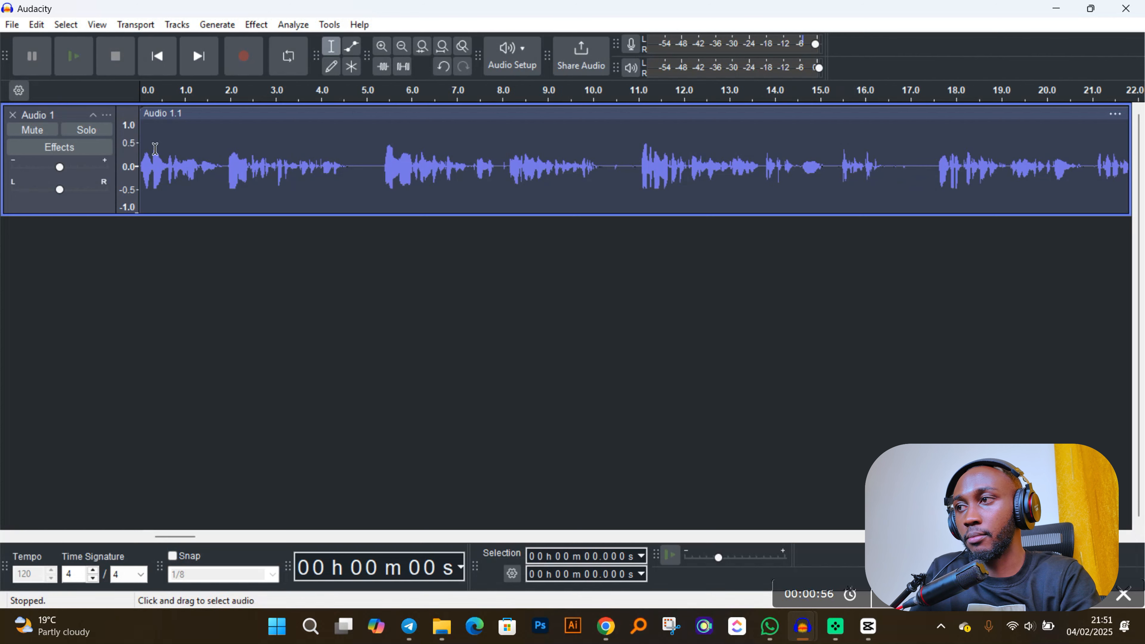
{"action": "left_click_drag", "start_coordinate": [67, 168], "coordinate": [74, 171]}
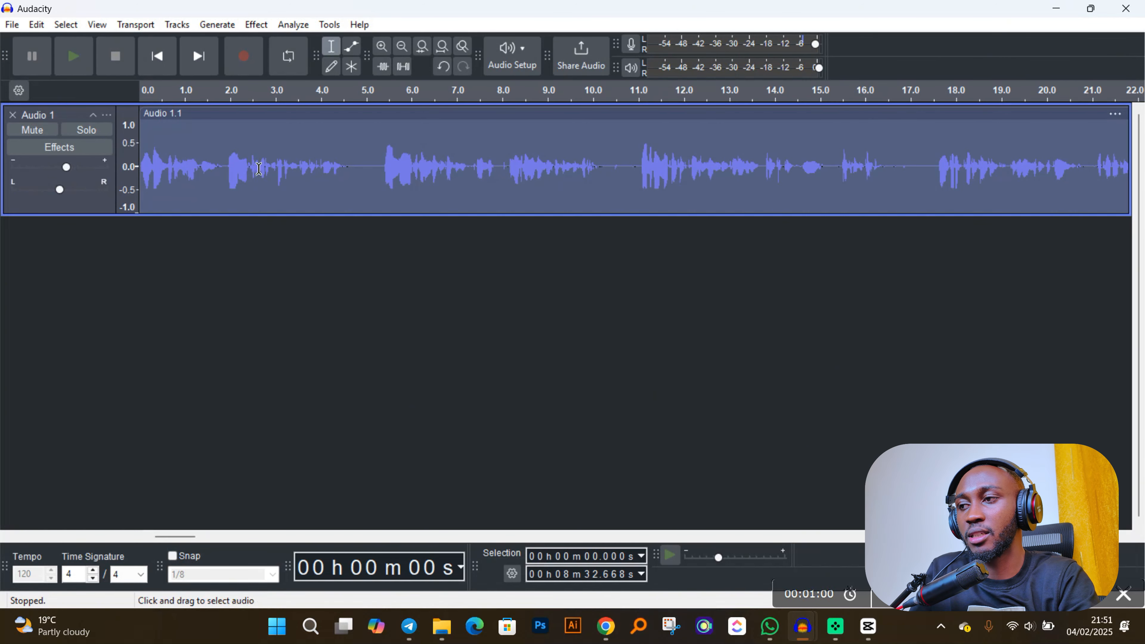
{"action": "scroll", "coordinate": [261, 170], "scroll_direction": "down", "scroll_amount": 1}
- Export the entire project as an MP3 named "My content creation journey" in the 04 02 2024 folder, and close Audacity without saving the project
{"action": "left_click", "coordinate": [12, 25]}
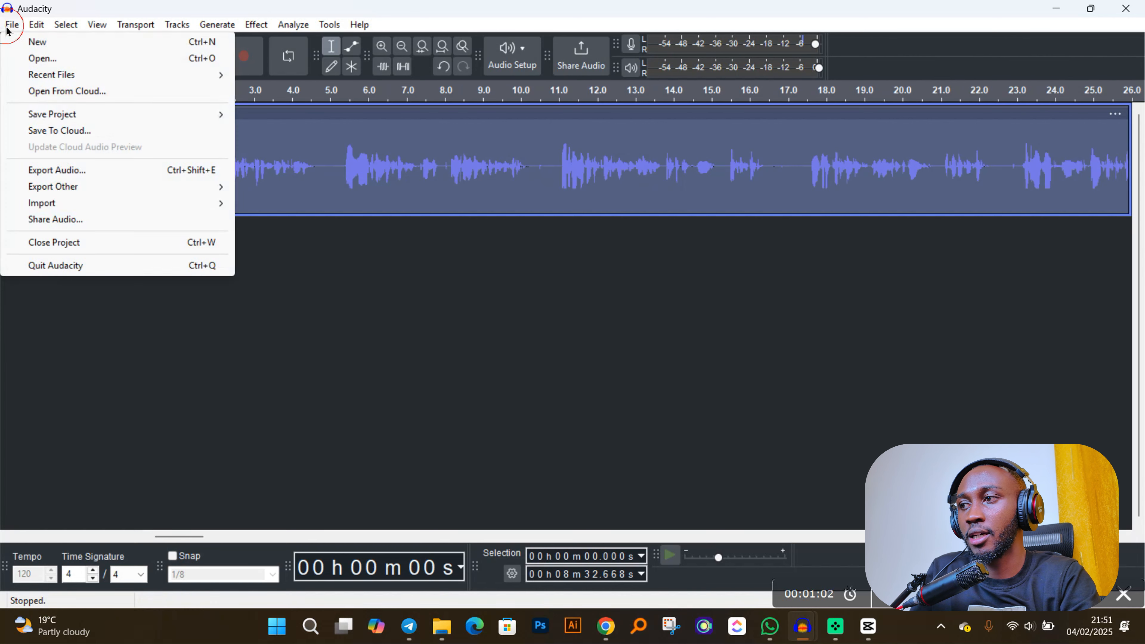
{"action": "left_click", "coordinate": [76, 170]}
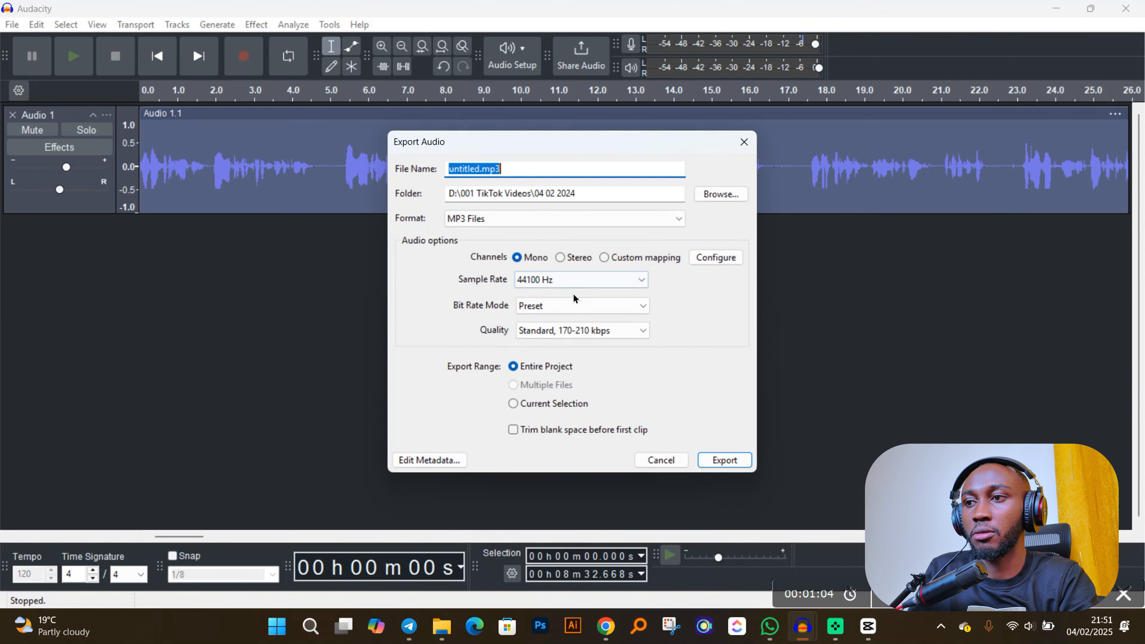
{"action": "left_click", "coordinate": [721, 194]}
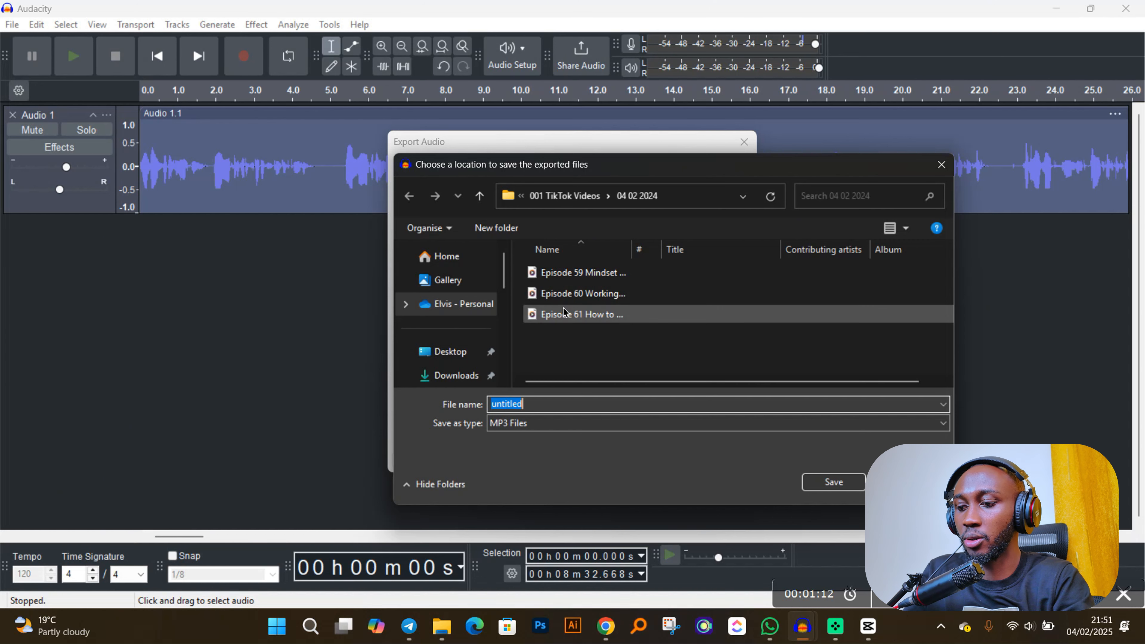
{"action": "type", "text": "My content creation journey"}
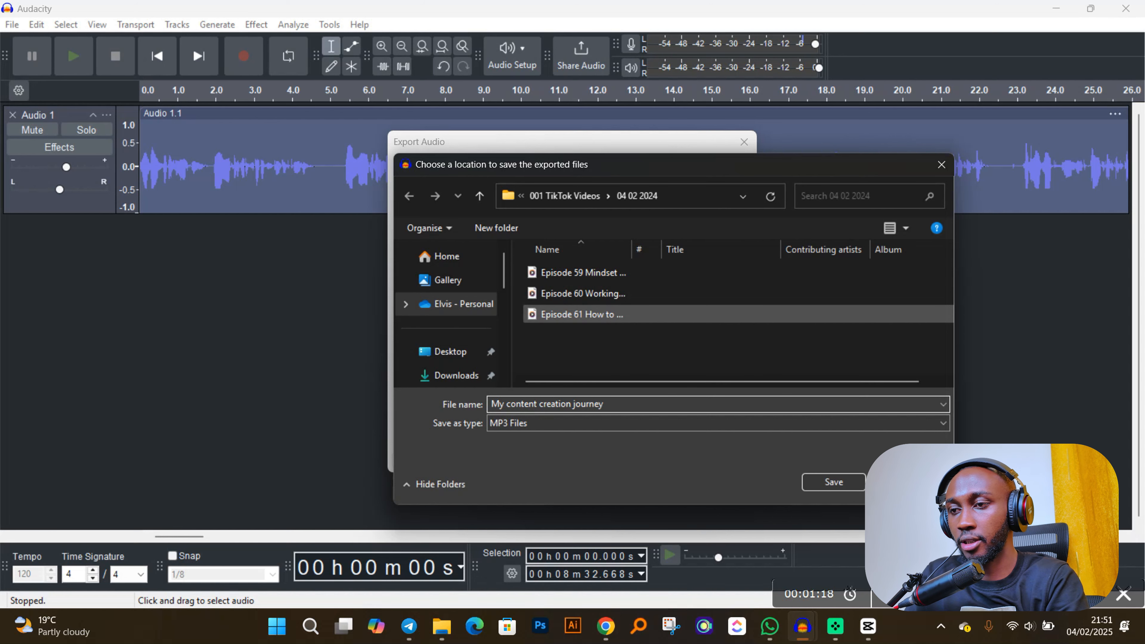
{"action": "key", "text": "Return"}
{"action": "left_click", "coordinate": [725, 460]}
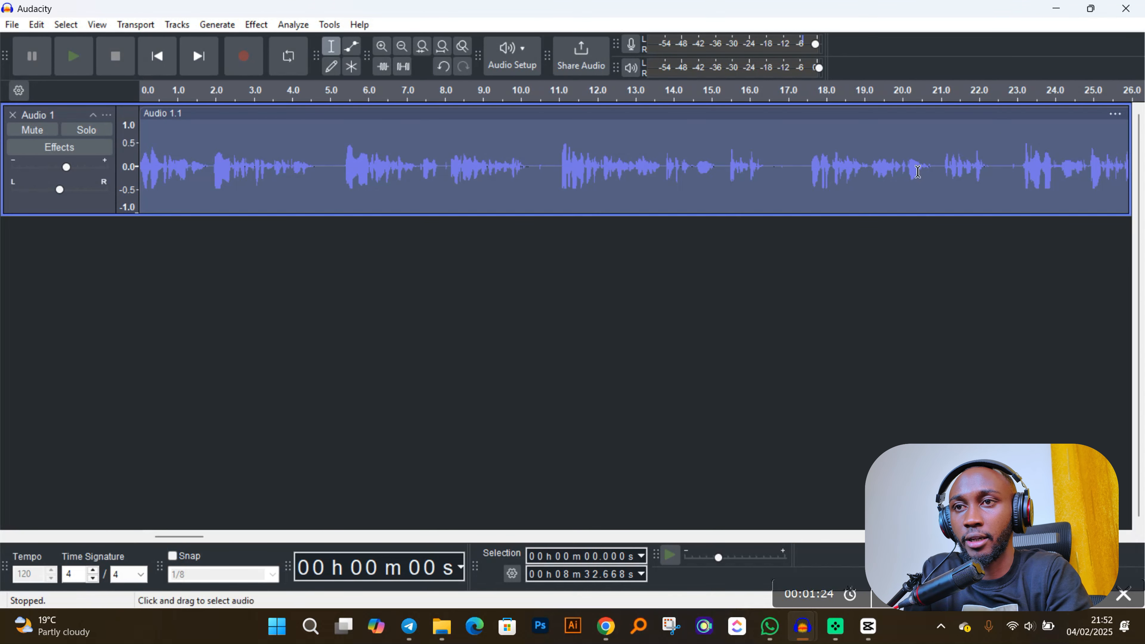
{"action": "left_click", "coordinate": [1122, 9]}
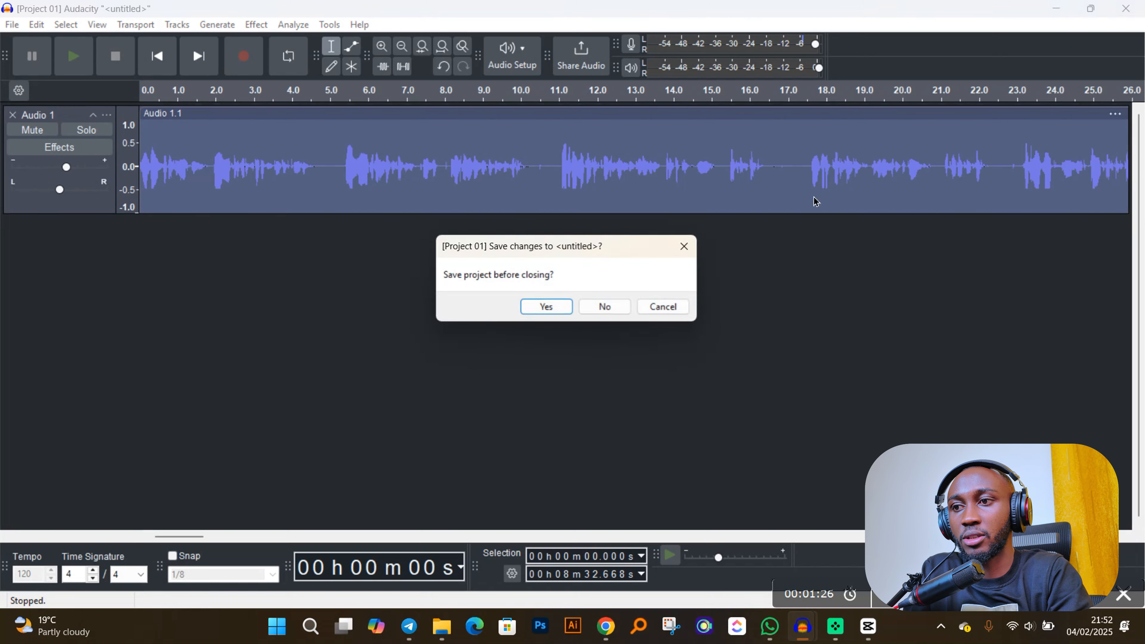
{"action": "left_click", "coordinate": [602, 307]}
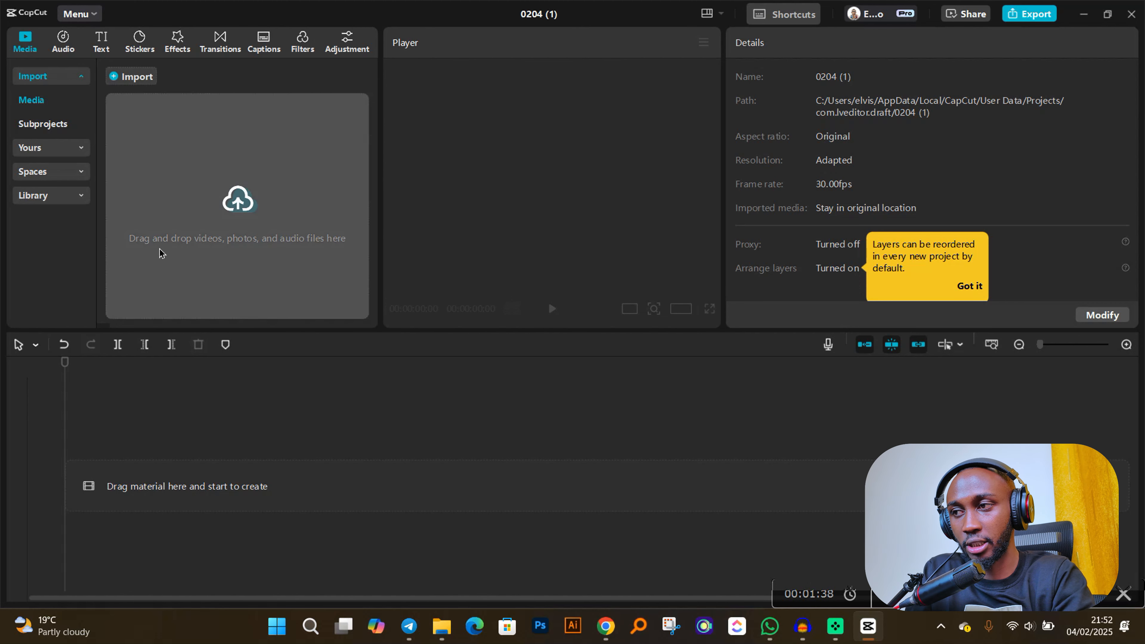
- Import the C0435 video from the Videos folder in File Explorer into the CapCut project's media
{"action": "mouse_move", "coordinate": [440, 635]}
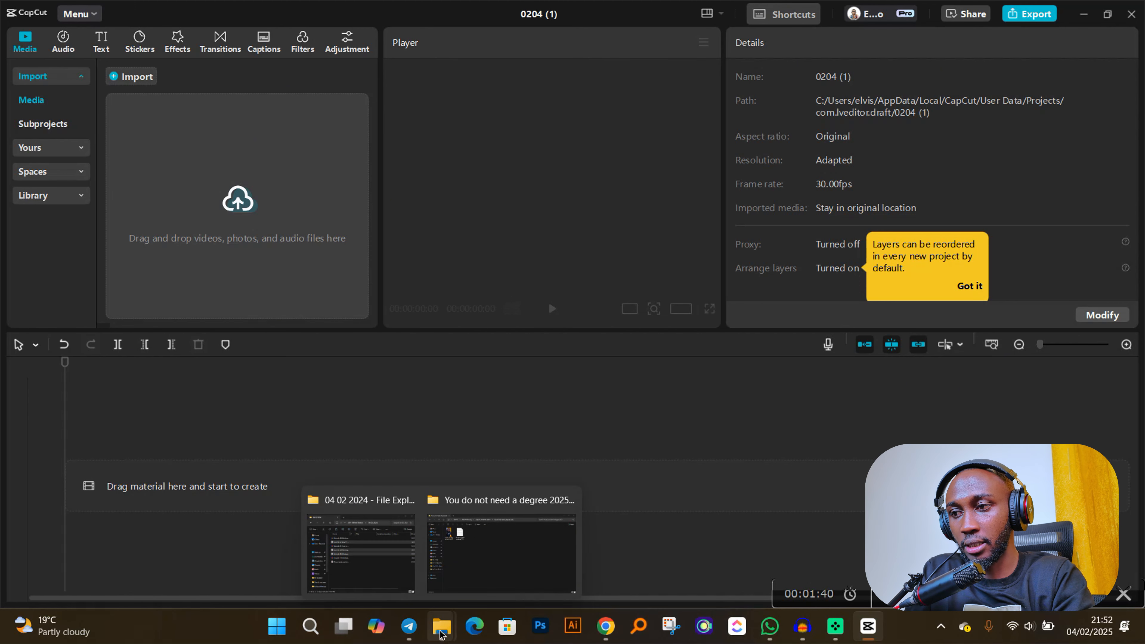
{"action": "left_click", "coordinate": [484, 569]}
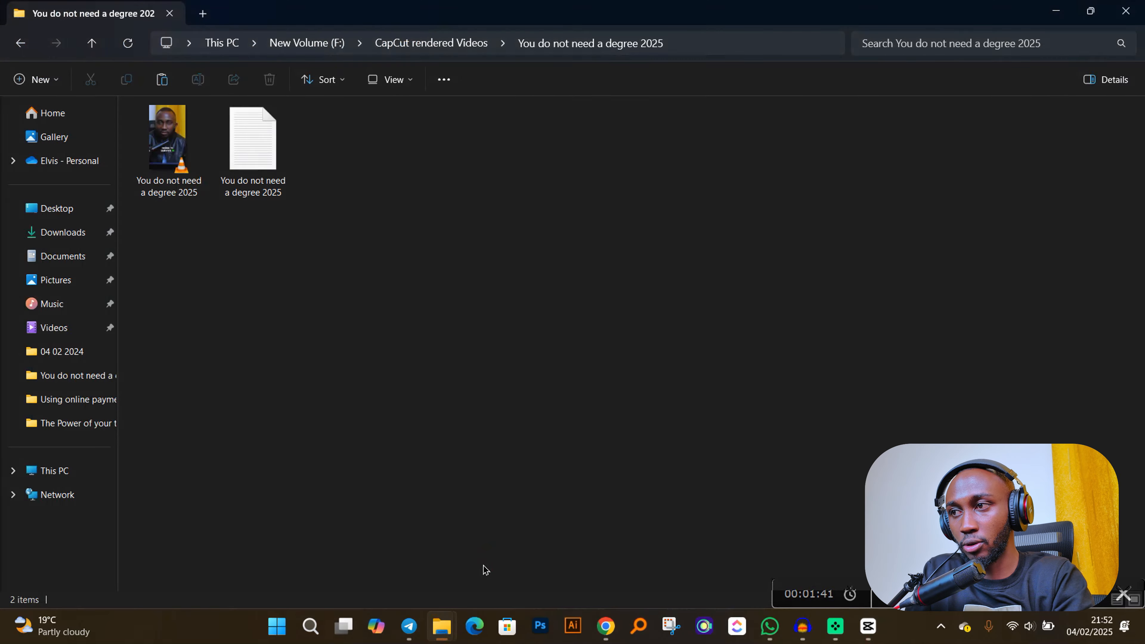
{"action": "left_click", "coordinate": [57, 208]}
{"action": "left_click", "coordinate": [51, 327]}
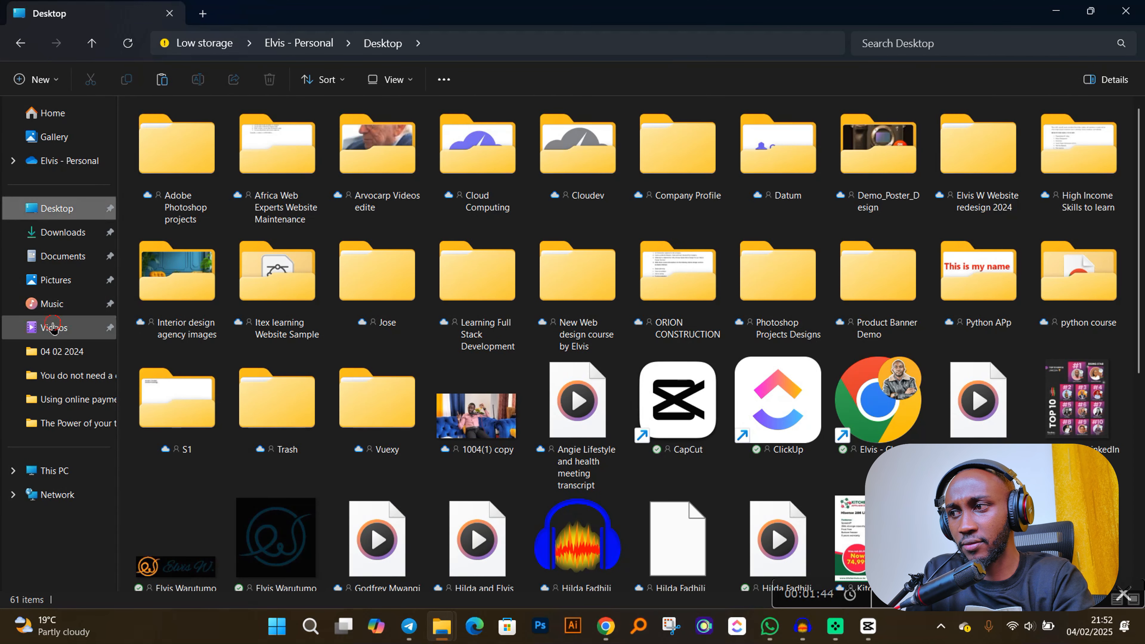
{"action": "left_click", "coordinate": [1090, 11]}
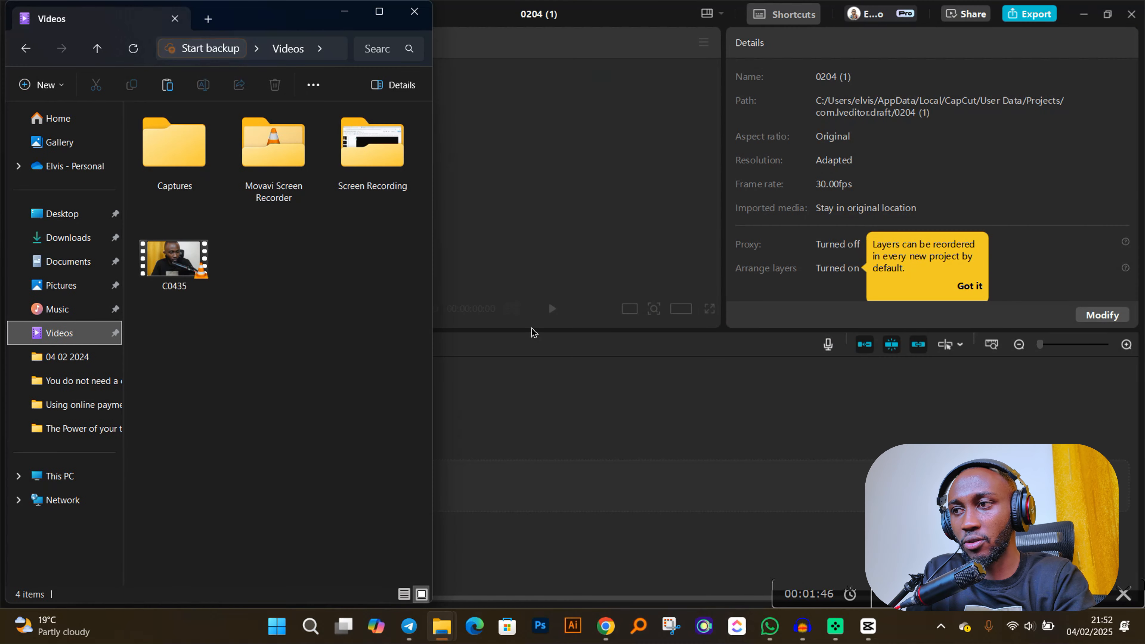
{"action": "left_click_drag", "start_coordinate": [268, 15], "coordinate": [691, 61]}
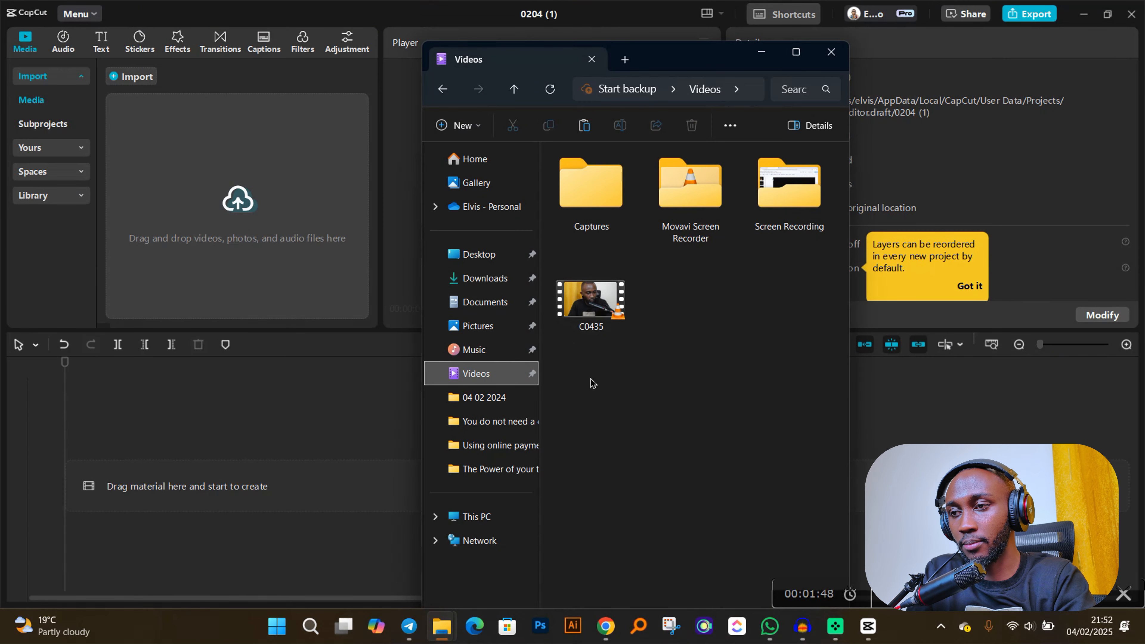
{"action": "left_click", "coordinate": [599, 298]}
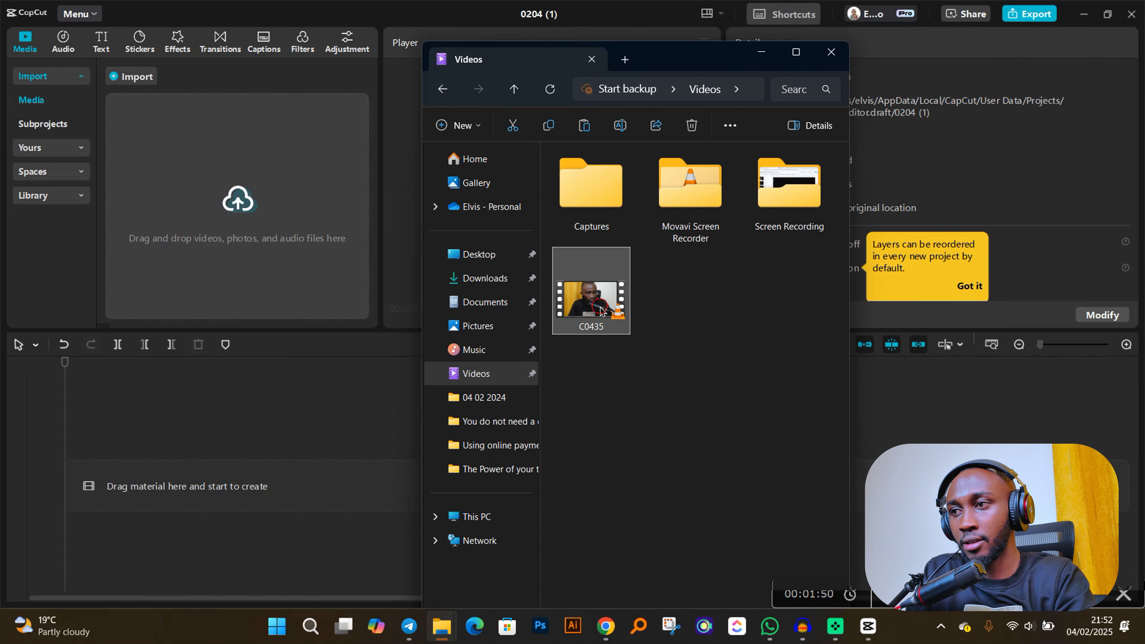
{"action": "left_click_drag", "start_coordinate": [600, 310], "coordinate": [301, 183]}
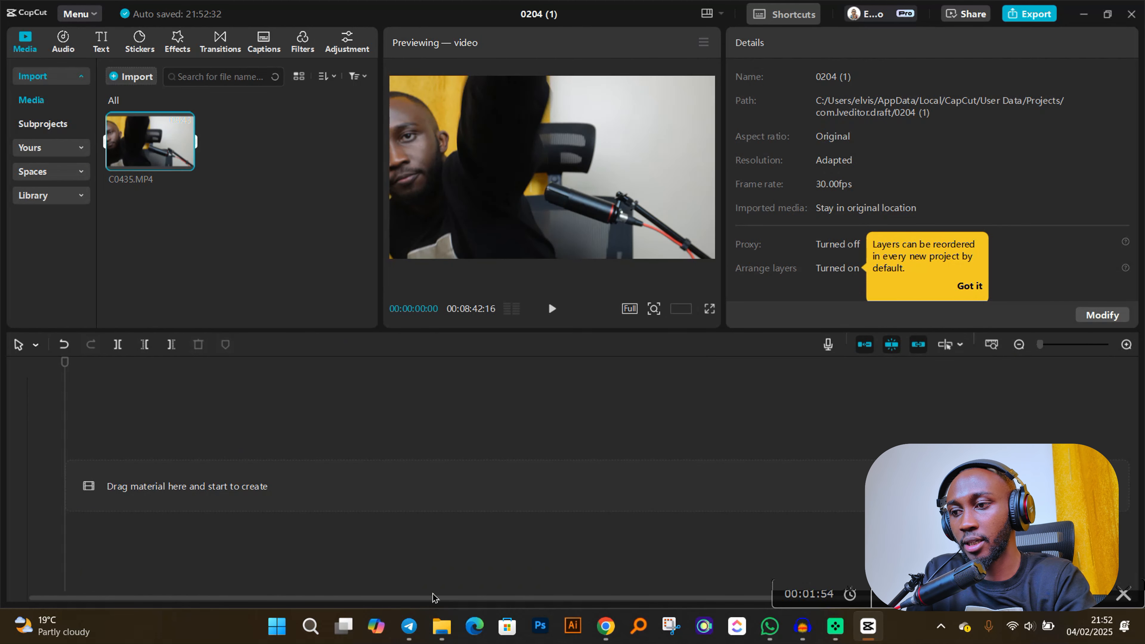
- Import the "My content creation journey" audio file from the 04 02 2024 folder into the CapCut project's media
{"action": "mouse_move", "coordinate": [443, 627]}
{"action": "left_click", "coordinate": [434, 566]}
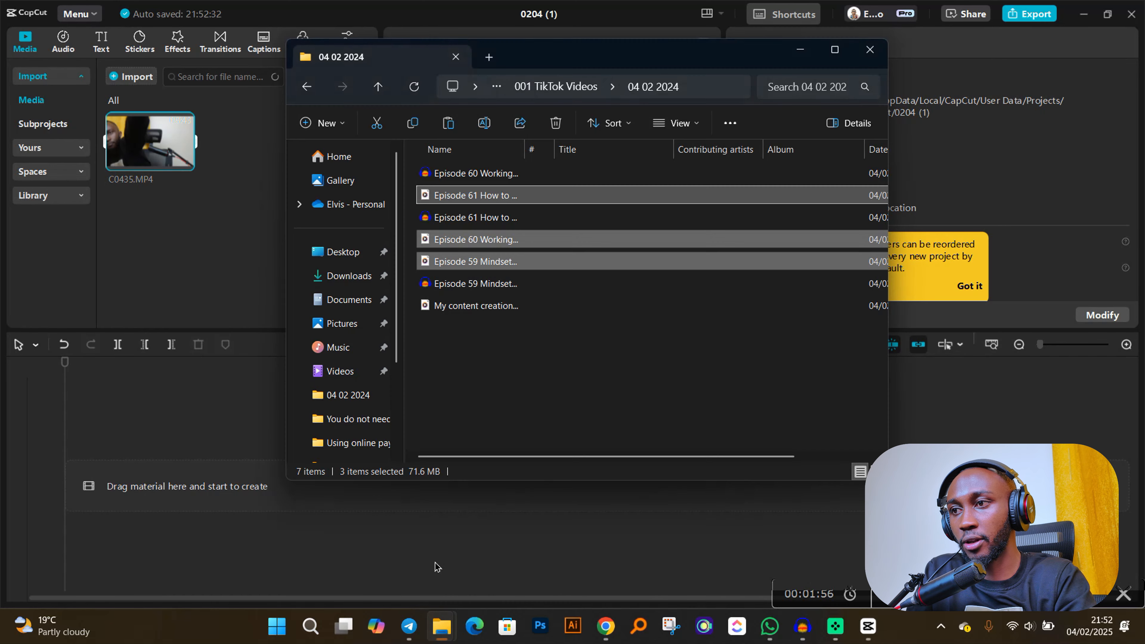
{"action": "left_click", "coordinate": [501, 406]}
{"action": "left_click", "coordinate": [519, 310]}
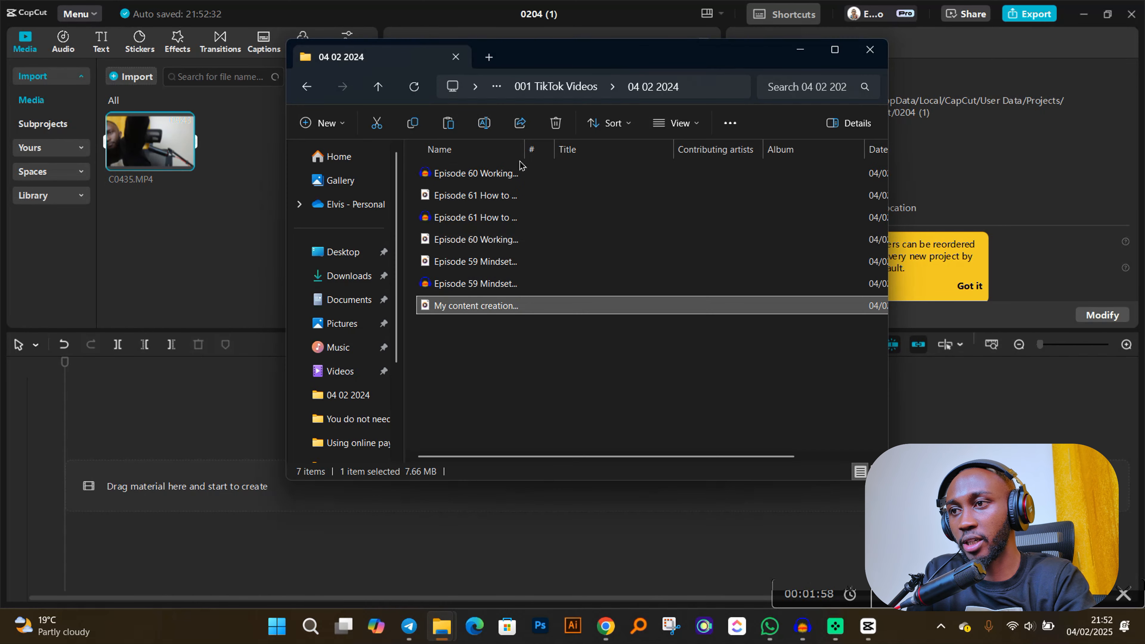
{"action": "left_click_drag", "start_coordinate": [524, 149], "coordinate": [613, 149]}
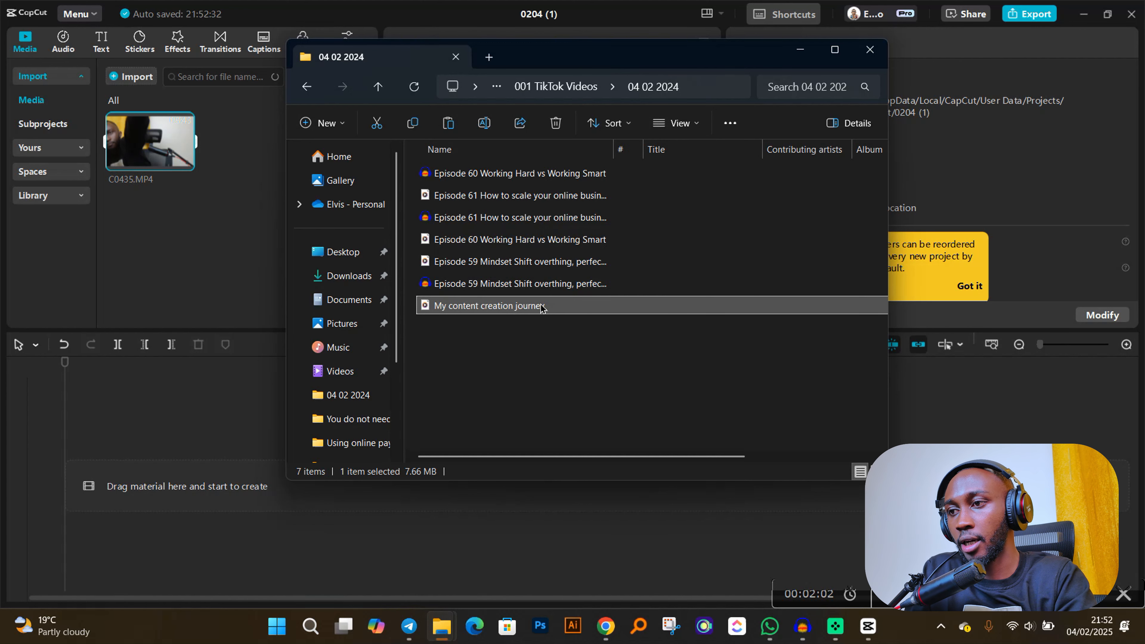
{"action": "left_click_drag", "start_coordinate": [345, 289], "coordinate": [200, 212]}
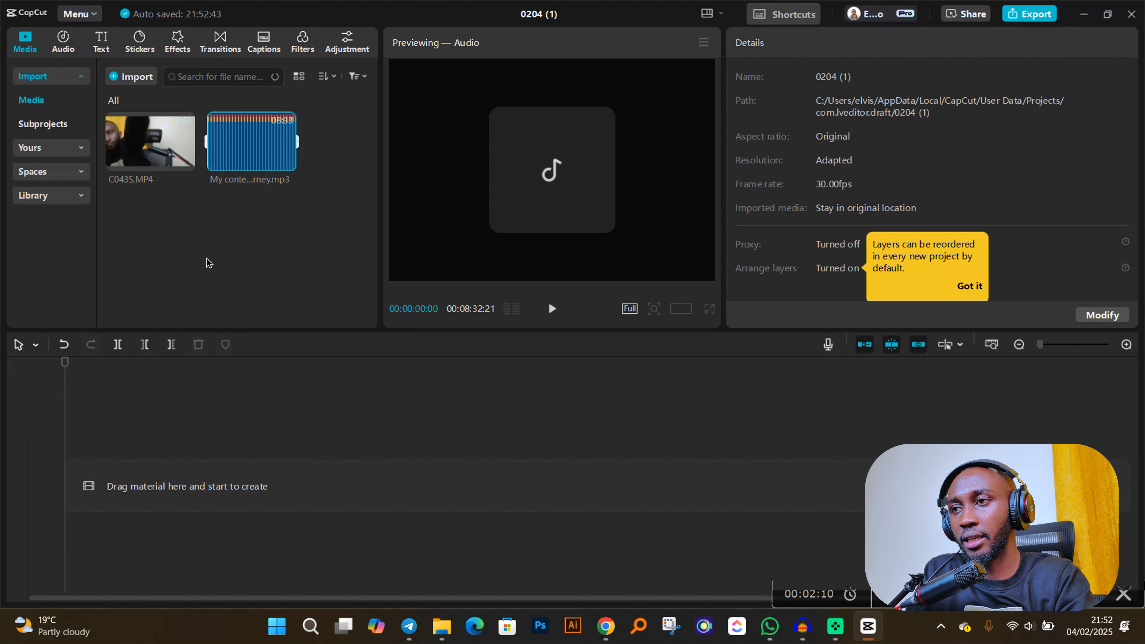
- Rename the project as "My Content Creation Journey"
{"action": "left_click", "coordinate": [542, 11]}
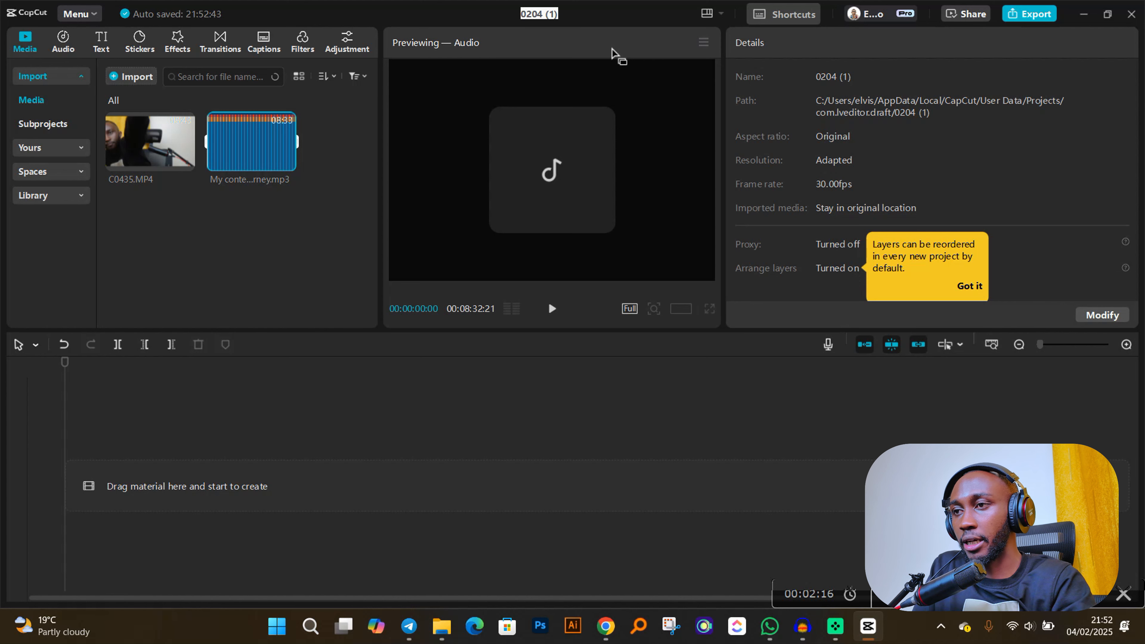
{"action": "type", "text": "My Conte"}
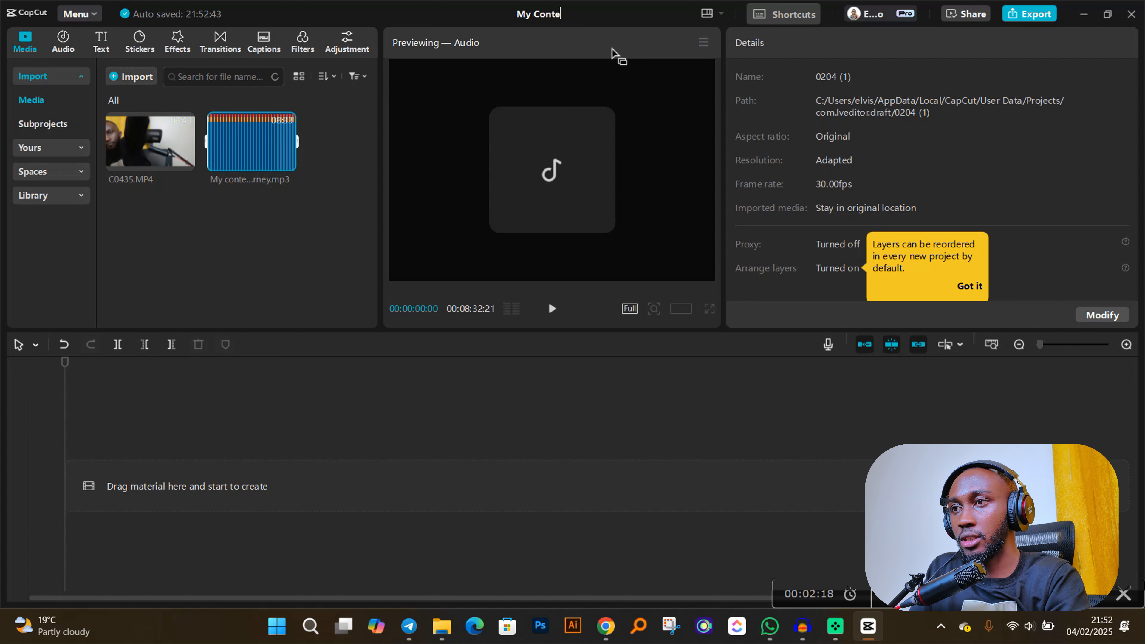
{"action": "type", "text": "nt Creation Journey"}
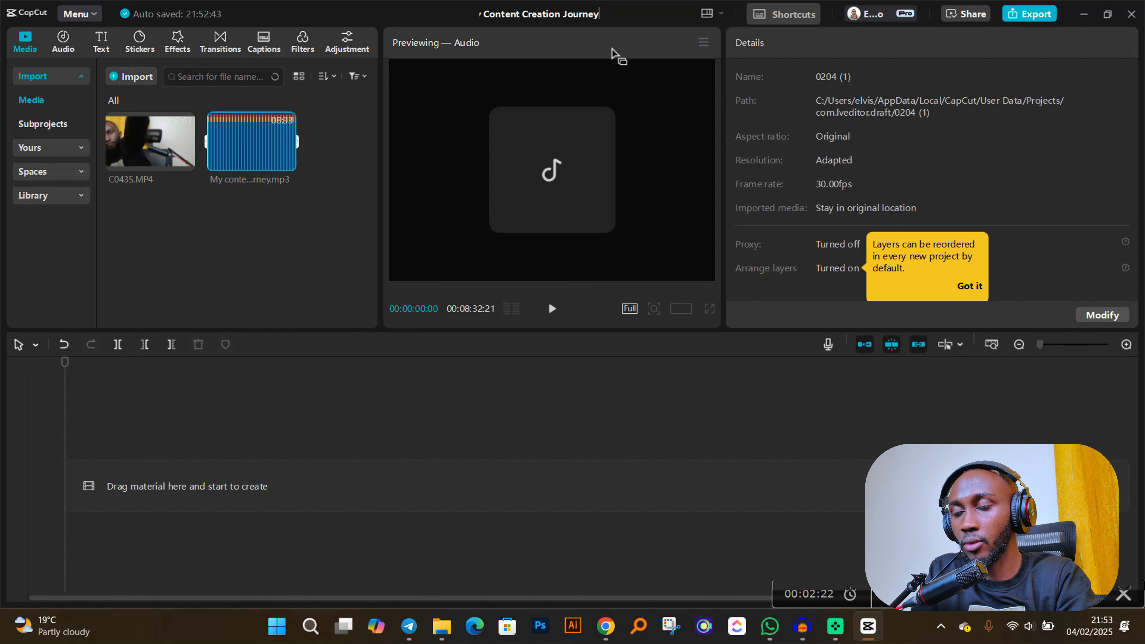
{"action": "key", "text": "Return"}
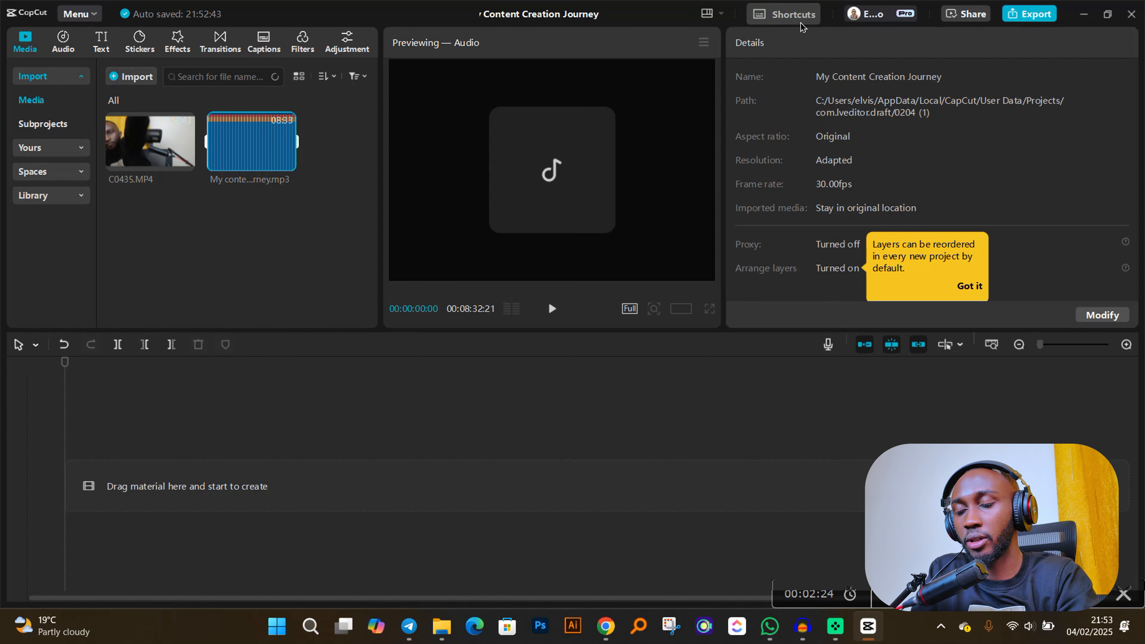
- Place the C0435 video and the "My content creation journey" audio together at the start of the timeline
{"action": "left_click", "coordinate": [302, 206]}
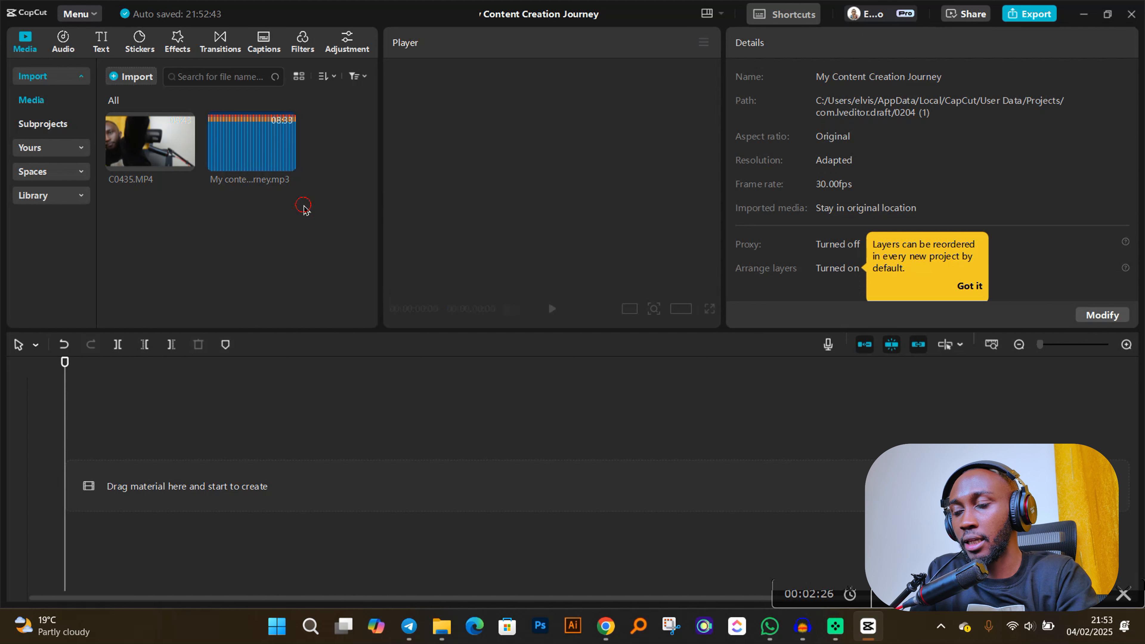
{"action": "left_click_drag", "start_coordinate": [312, 215], "coordinate": [141, 122]}
{"action": "left_click_drag", "start_coordinate": [242, 150], "coordinate": [189, 485]}
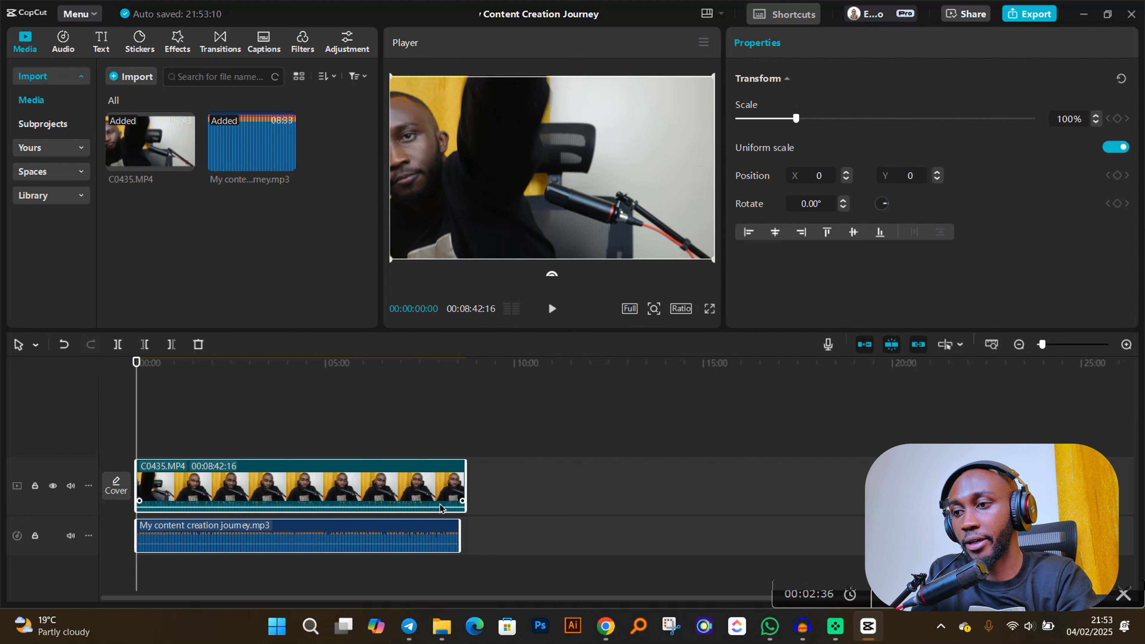
- Synchronize the C0435 video clip and the "My content creation journey" audio clip on the timeline
{"action": "left_click", "coordinate": [532, 466]}
{"action": "left_click_drag", "start_coordinate": [570, 435], "coordinate": [409, 544]}
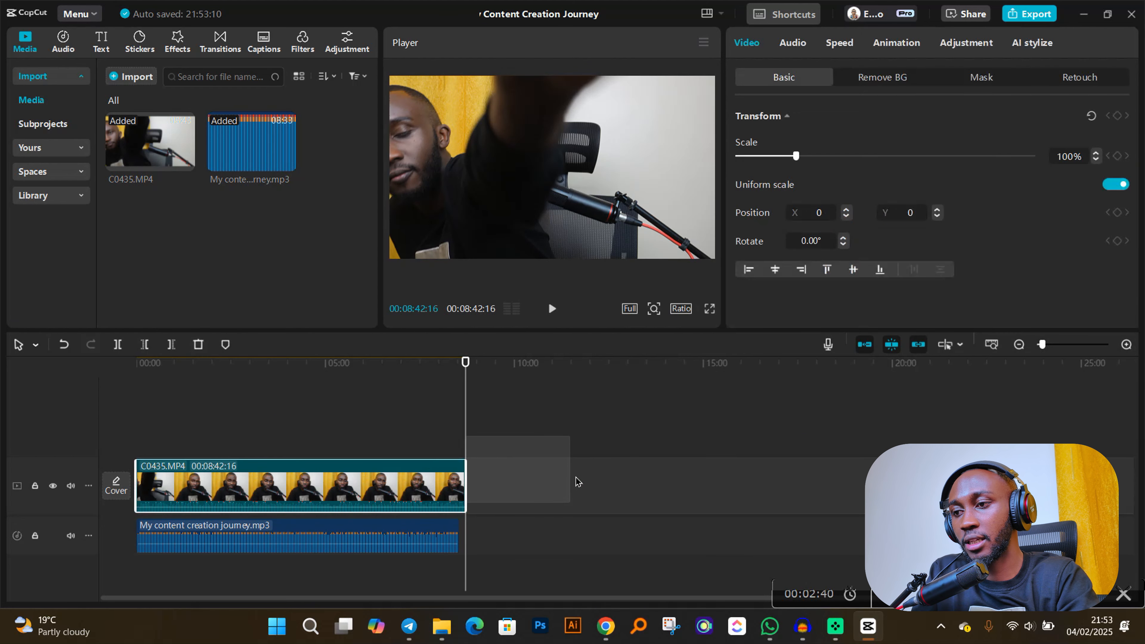
{"action": "left_click_drag", "start_coordinate": [614, 454], "coordinate": [379, 544]}
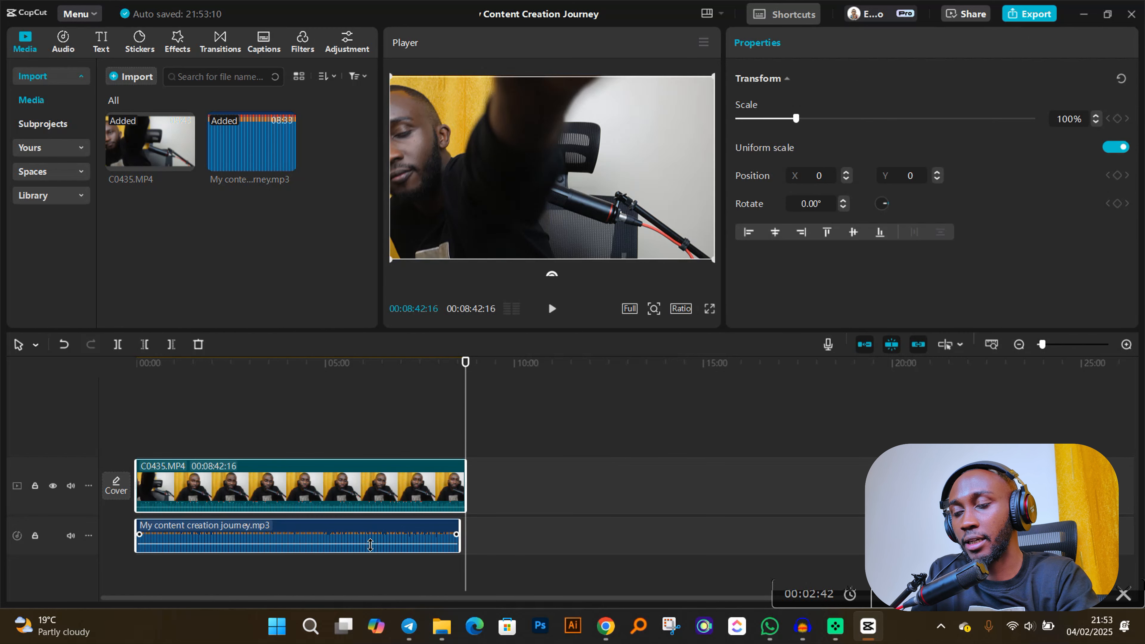
{"action": "left_click", "coordinate": [383, 501]}
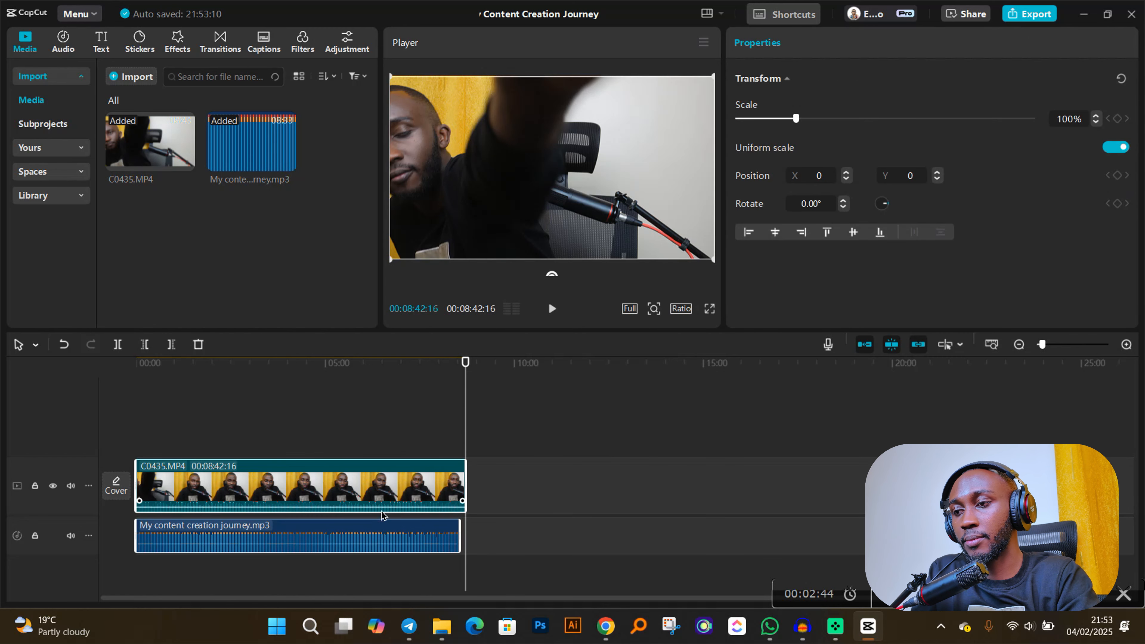
{"action": "right_click", "coordinate": [390, 487]}
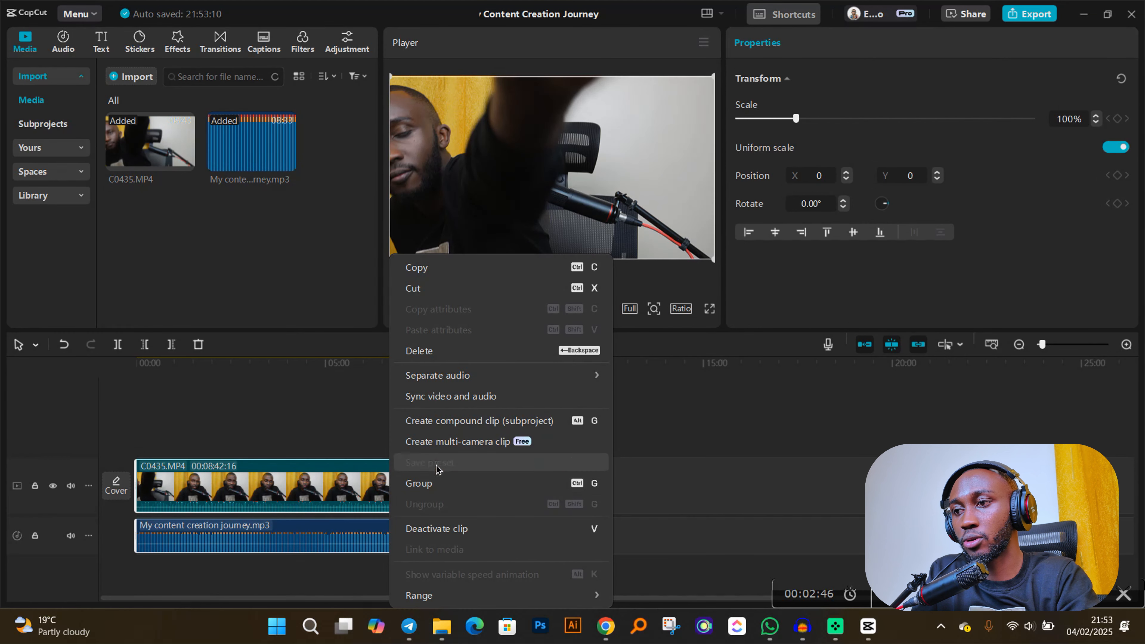
{"action": "left_click", "coordinate": [447, 397]}
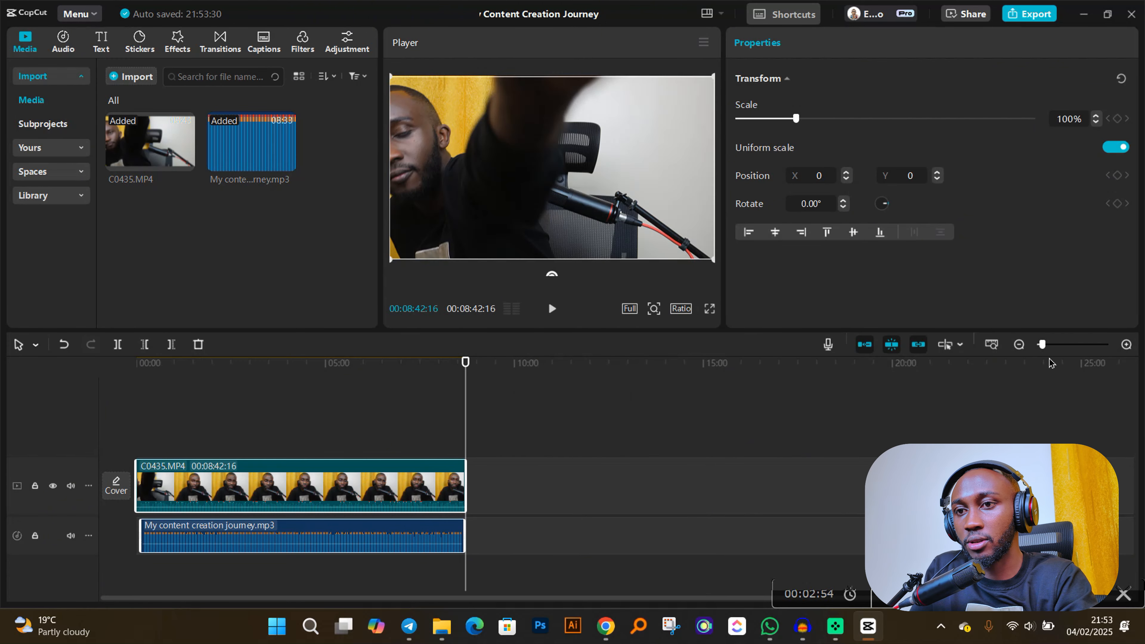
{"action": "mouse_move", "coordinate": [1041, 344]}
{"action": "left_mouse_down"}
{"action": "mouse_move", "coordinate": [1077, 346]}
{"action": "mouse_move", "coordinate": [1039, 351]}
{"action": "left_mouse_up"}
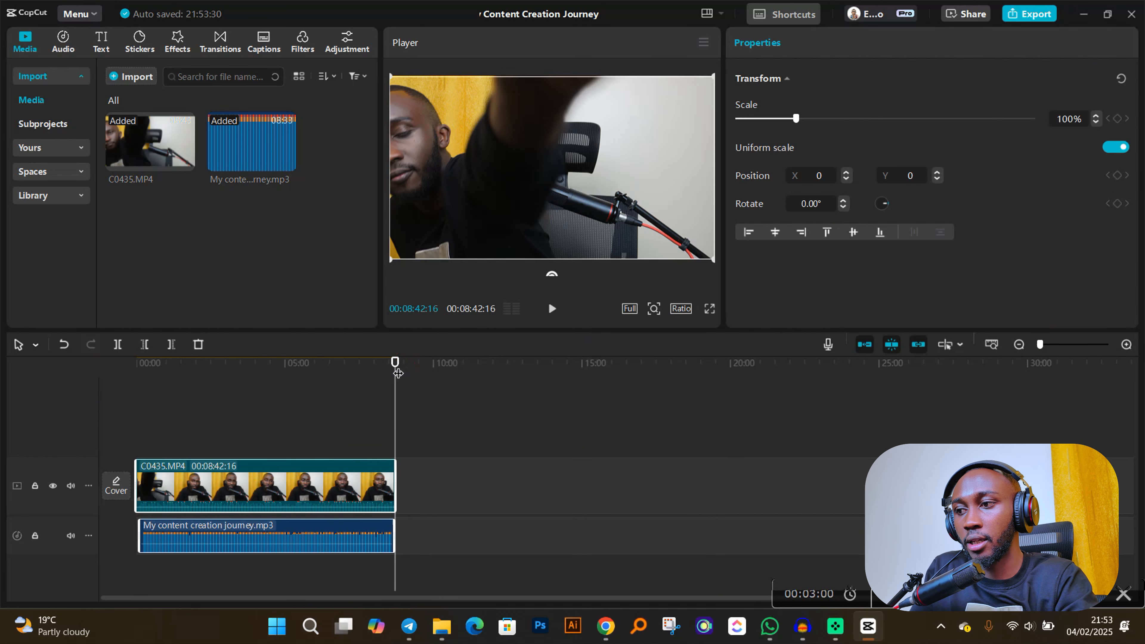
- Trim off the opening of the C0435 video clip up to 00:00:07:15, where the synced audio clip begins
{"action": "left_click_drag", "start_coordinate": [395, 362], "coordinate": [136, 363]}
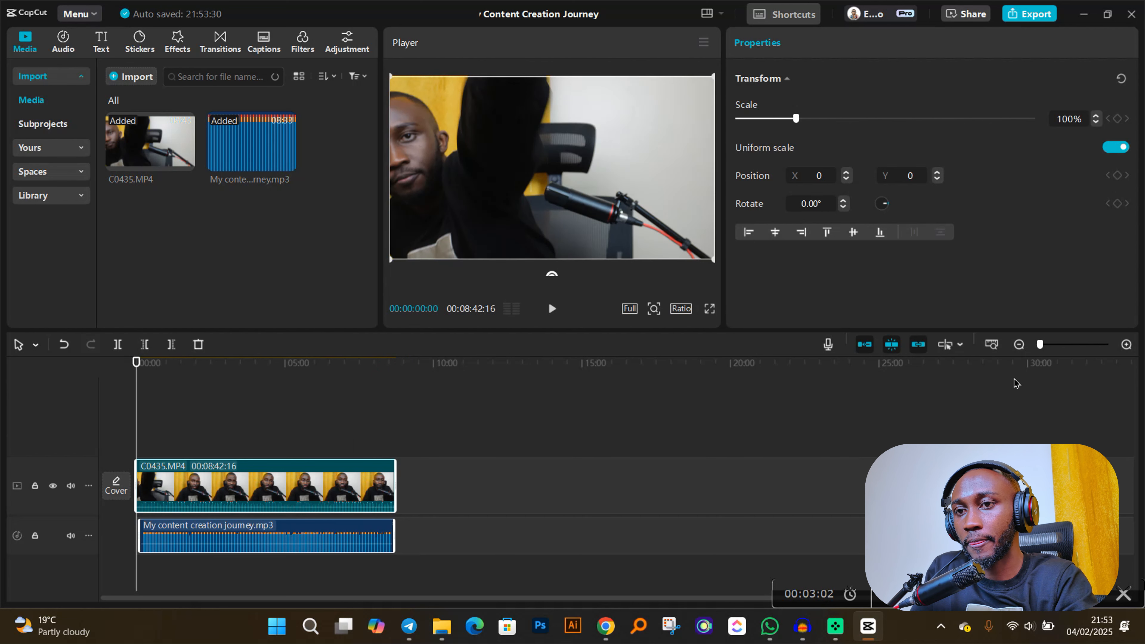
{"action": "left_click_drag", "start_coordinate": [1039, 345], "coordinate": [1059, 345]}
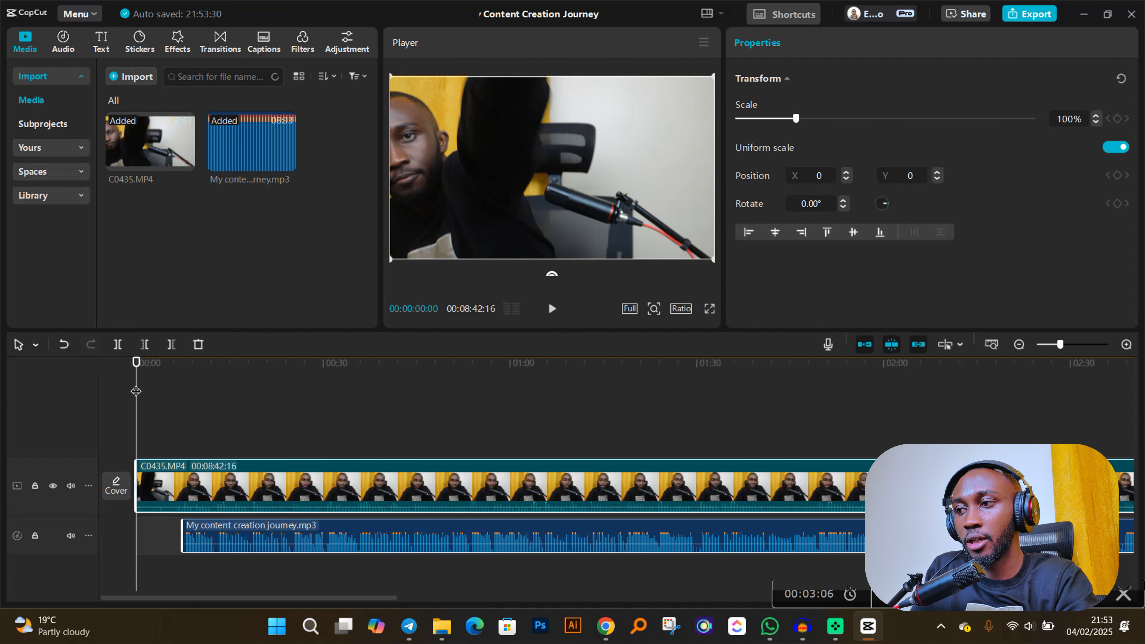
{"action": "left_click_drag", "start_coordinate": [136, 369], "coordinate": [182, 379]}
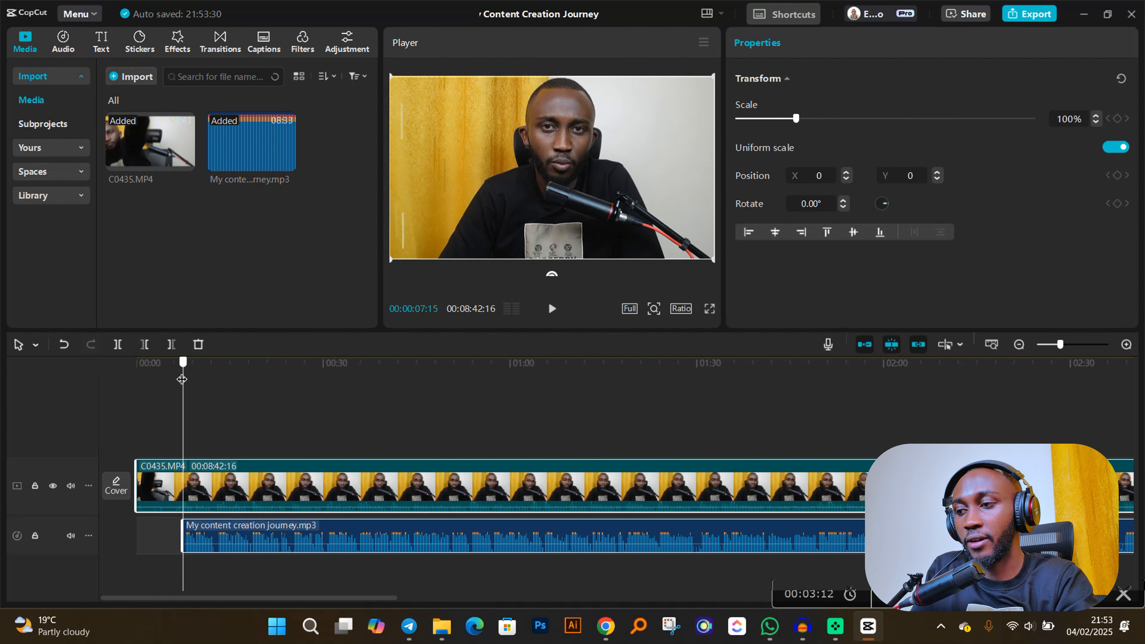
{"action": "scroll", "coordinate": [173, 481], "scroll_direction": "up", "scroll_amount": 3}
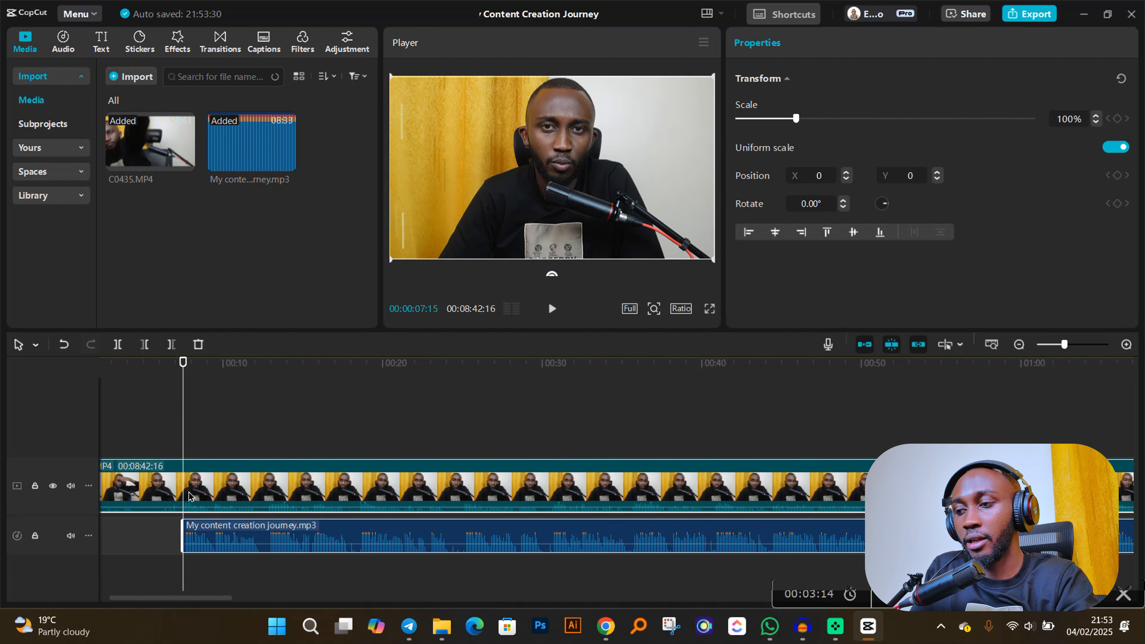
{"action": "left_click", "coordinate": [197, 487]}
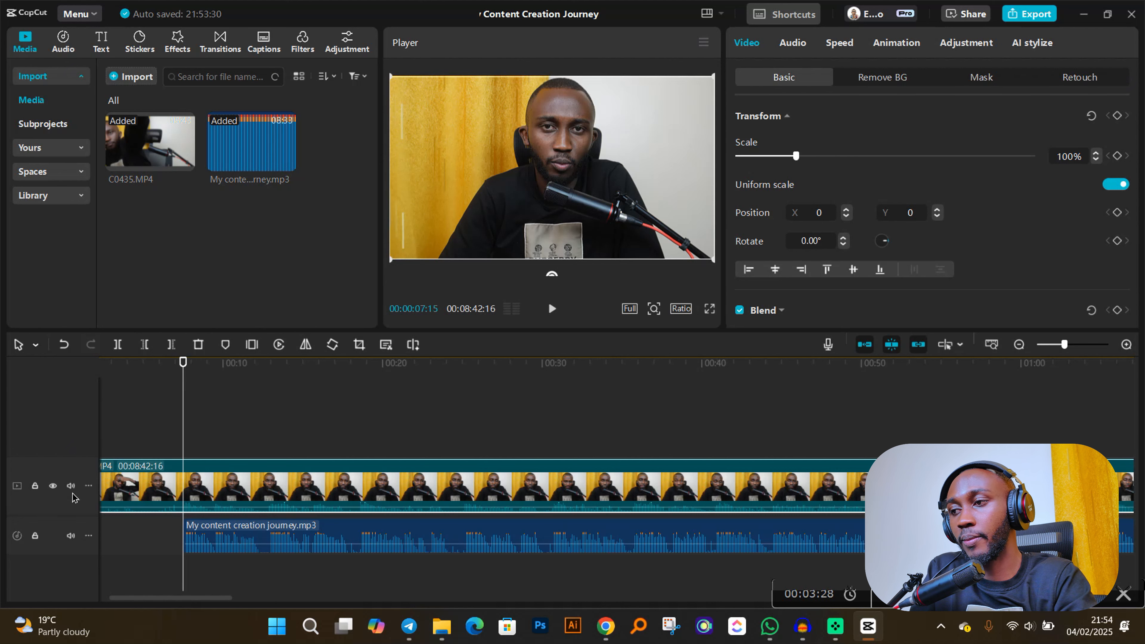
{"action": "left_click", "coordinate": [145, 345]}
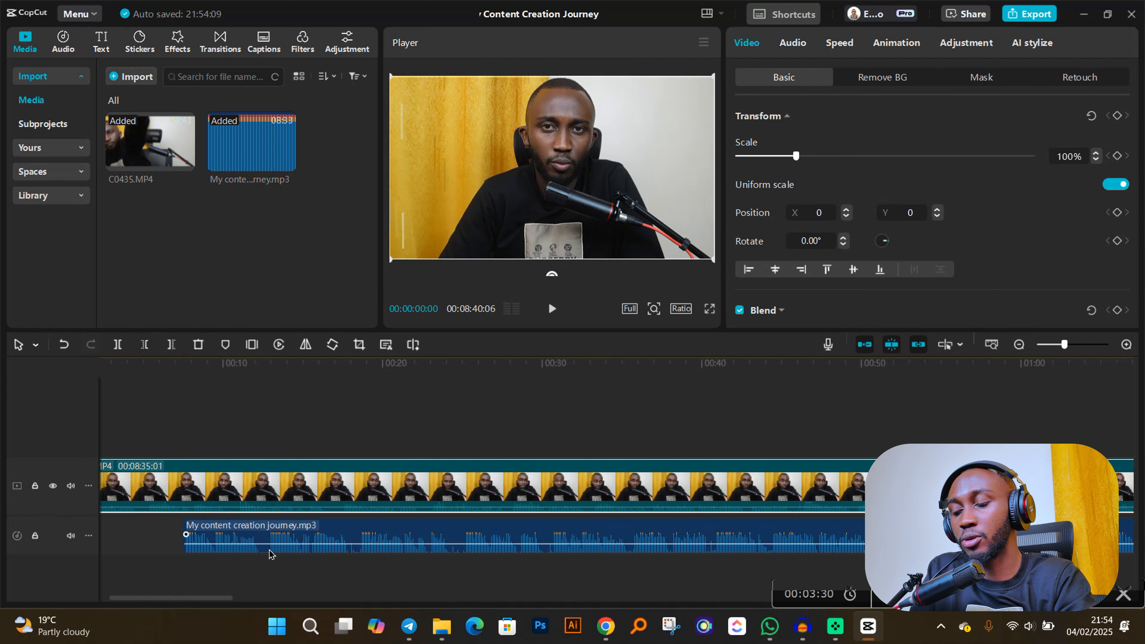
- Move the "My content creation journey" audio clip to the timeline start beneath the trimmed video and play back the opening to check the sync
{"action": "scroll", "coordinate": [110, 591], "scroll_direction": "left", "scroll_amount": 2}
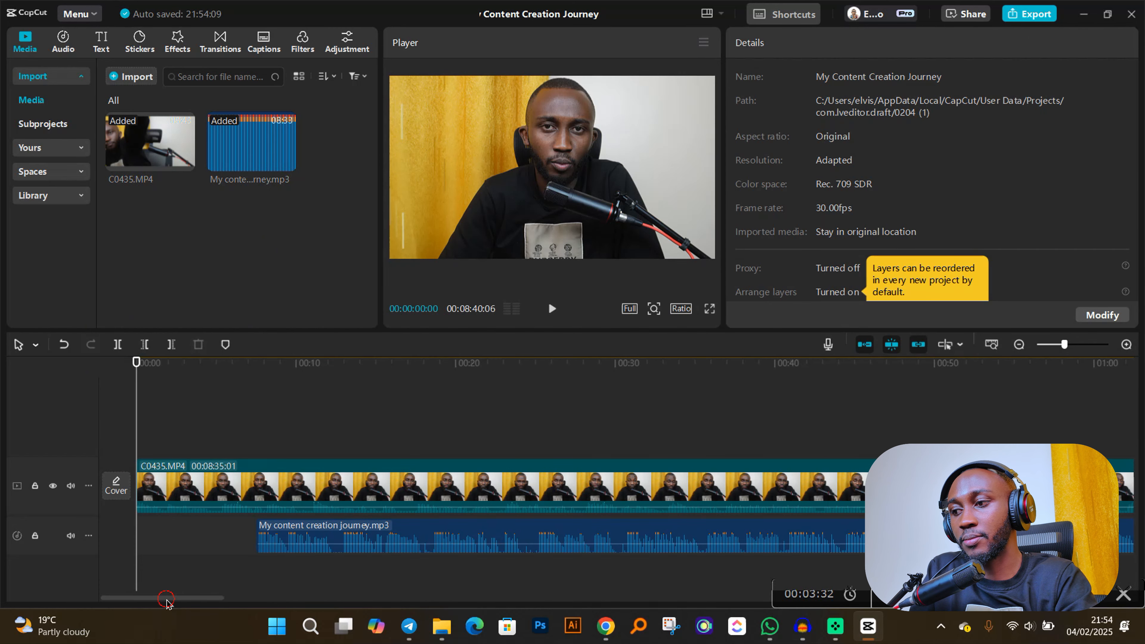
{"action": "left_click_drag", "start_coordinate": [349, 533], "coordinate": [244, 552]}
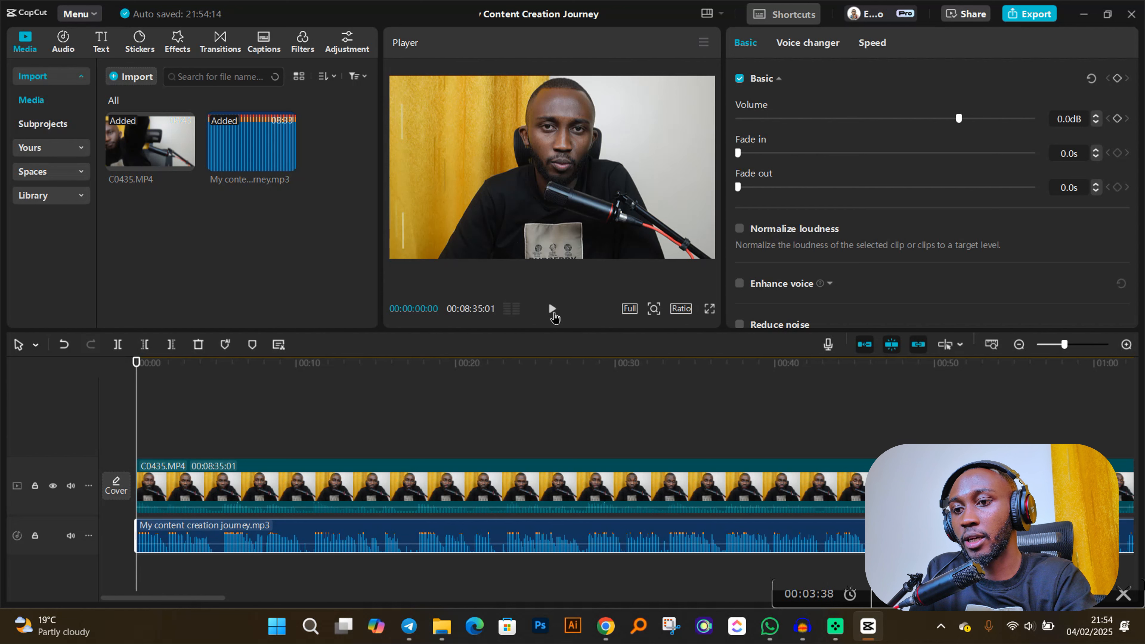
{"action": "left_click", "coordinate": [552, 310]}
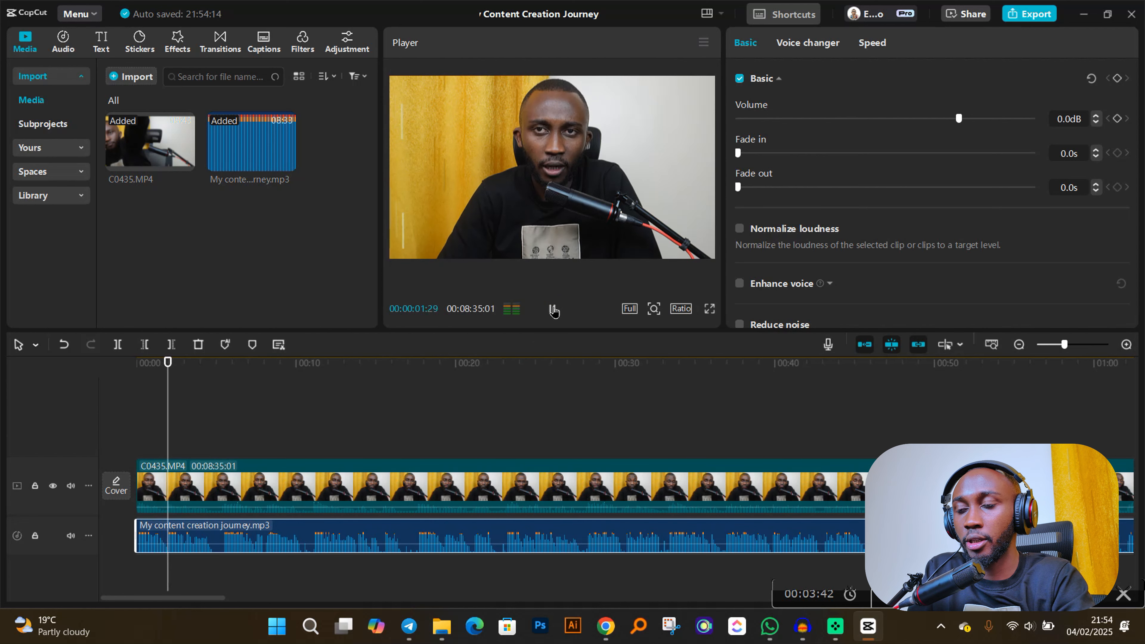
{"action": "left_click", "coordinate": [552, 309]}
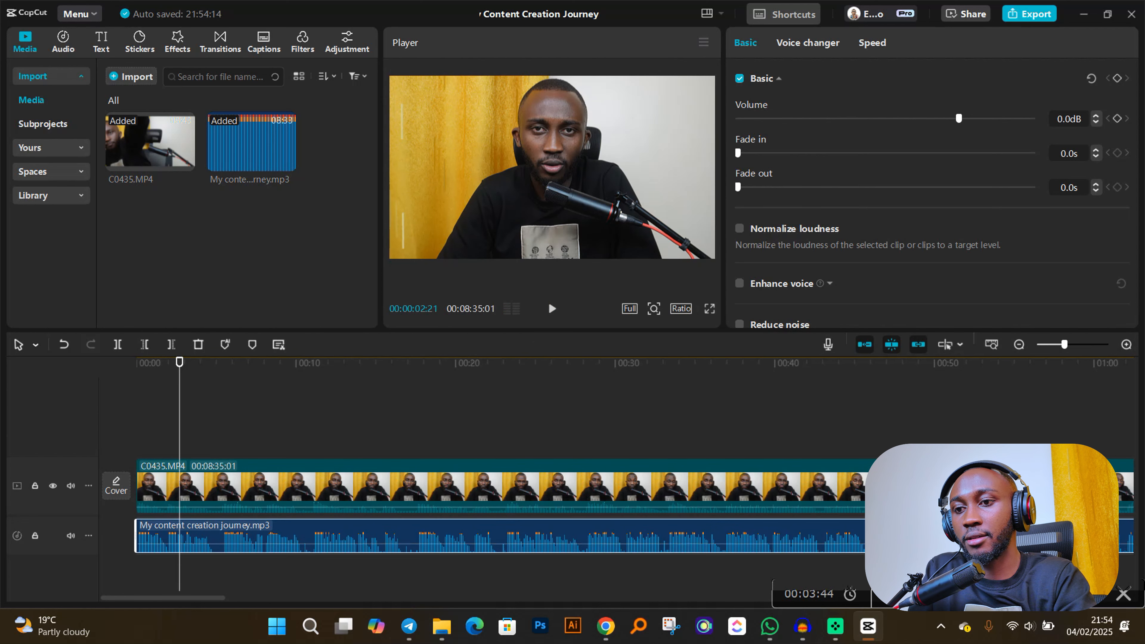
{"action": "left_click", "coordinate": [551, 309]}
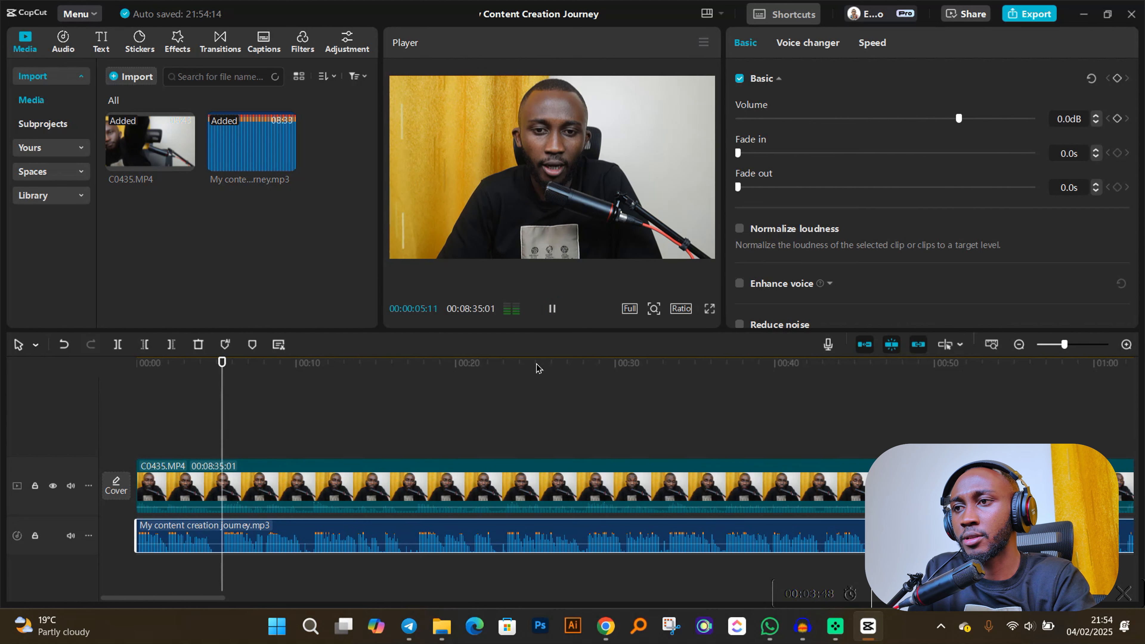
{"action": "left_click", "coordinate": [552, 309]}
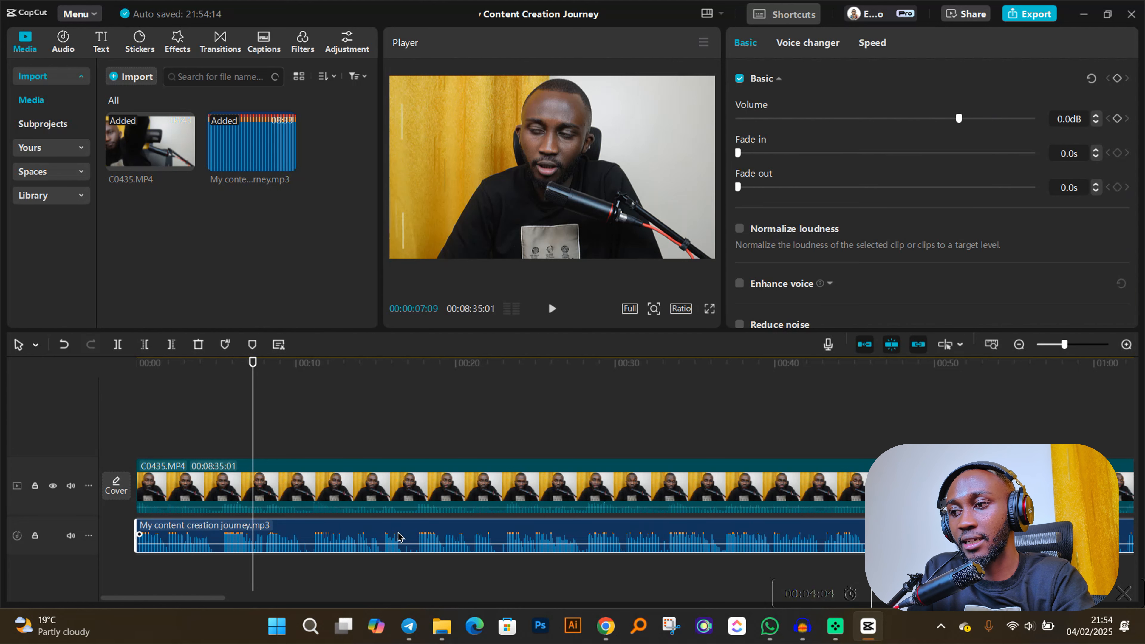
- Mute the track of the C0435 video clip
{"action": "left_click", "coordinate": [315, 477]}
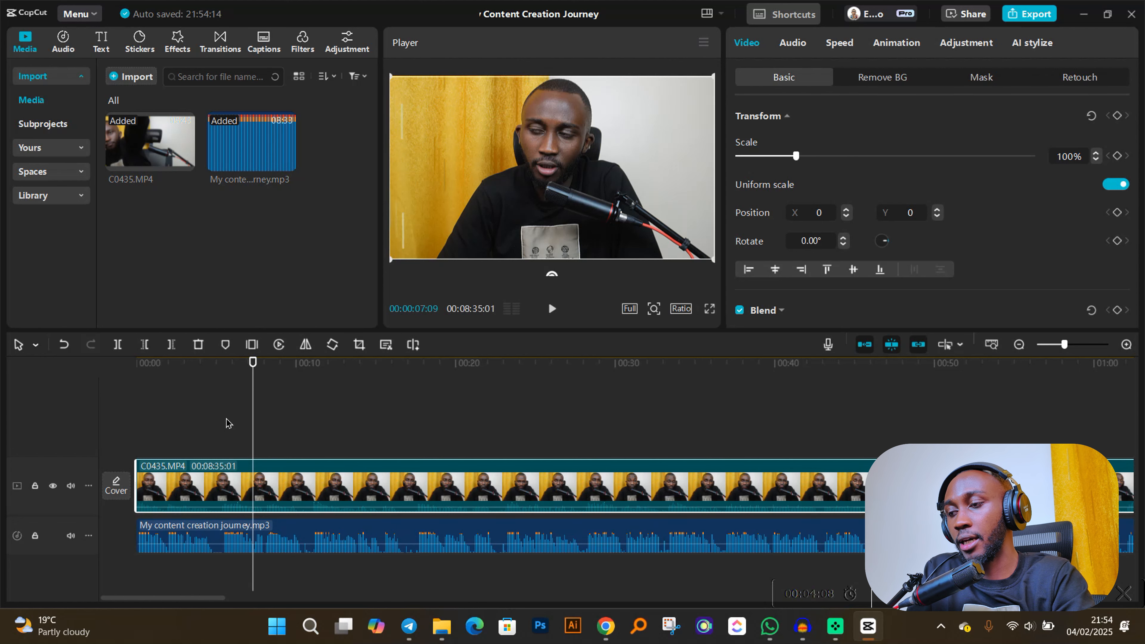
{"action": "left_click", "coordinate": [71, 486]}
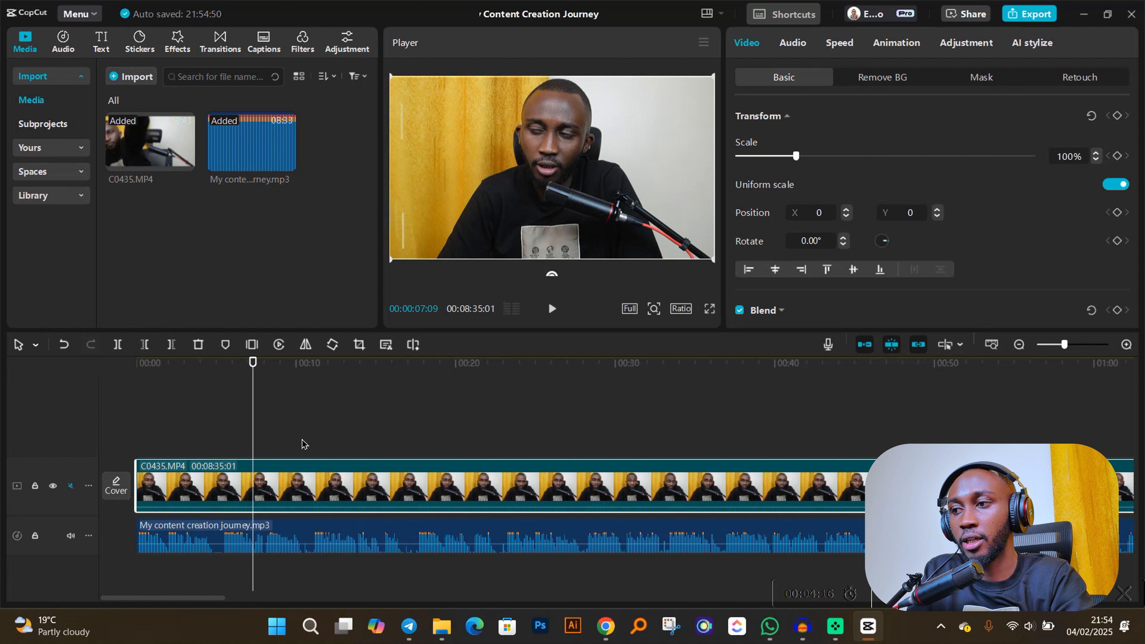
- Choose Speakers (Focusrite USB Audio) as the sound output device and preview the timeline from its start
{"action": "left_click_drag", "start_coordinate": [252, 364], "coordinate": [136, 364]}
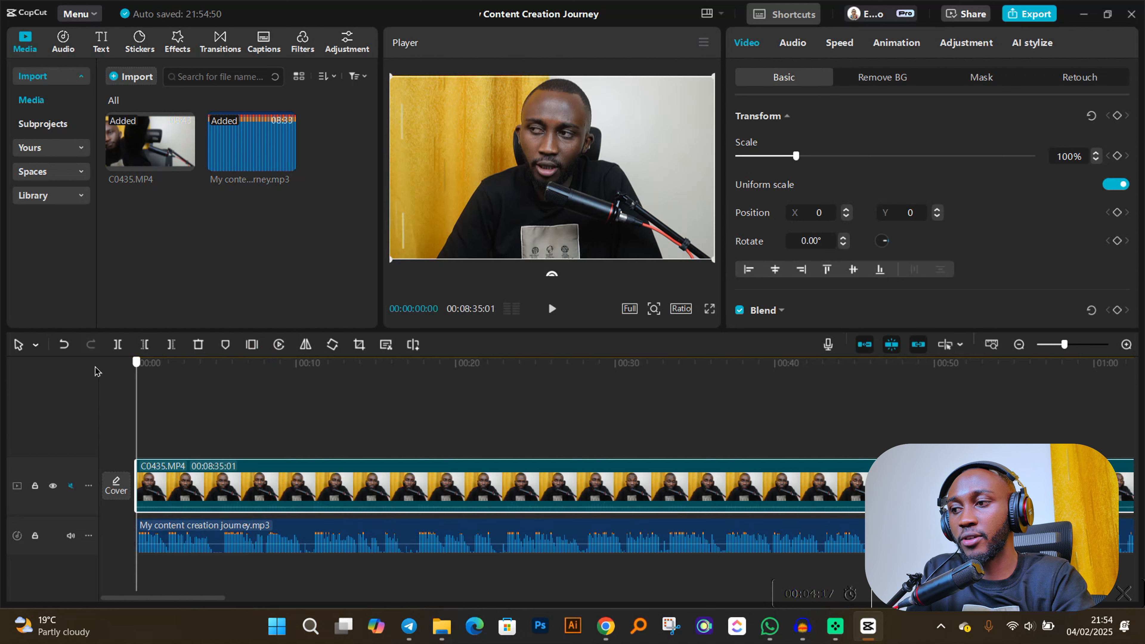
{"action": "left_click", "coordinate": [1029, 627]}
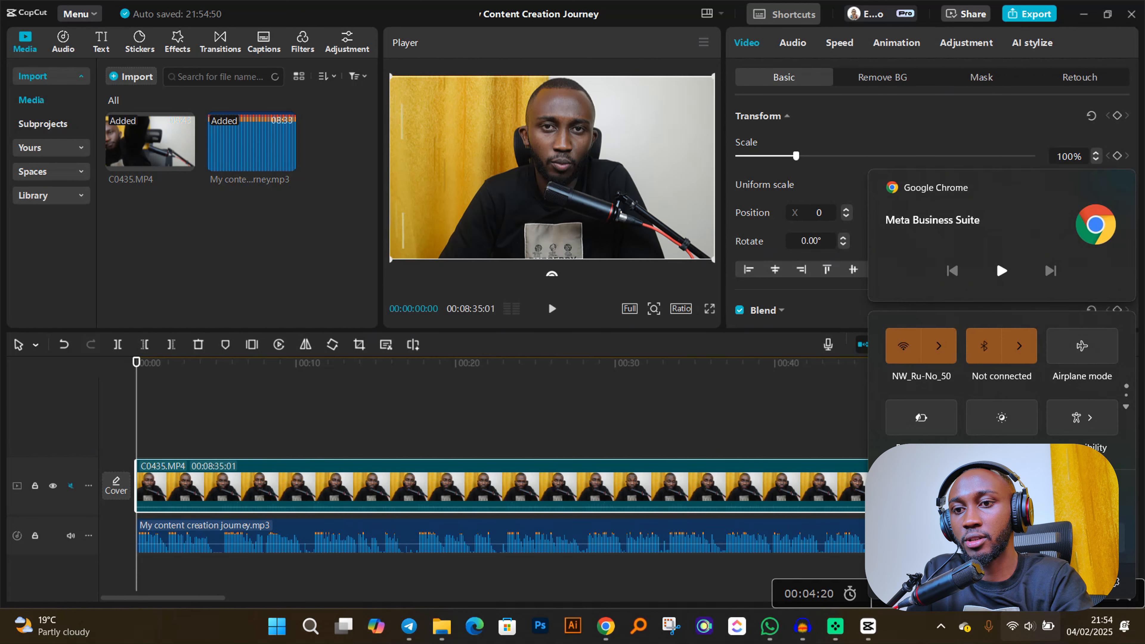
{"action": "left_click", "coordinate": [1105, 538]}
{"action": "left_click", "coordinate": [979, 414]}
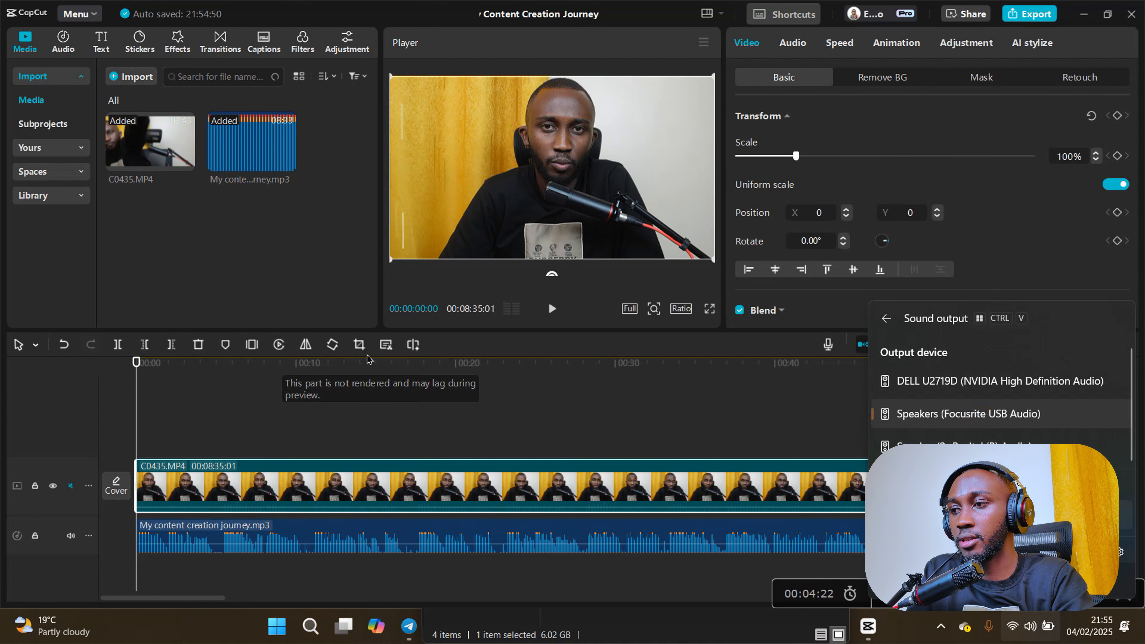
{"action": "left_click", "coordinate": [88, 368]}
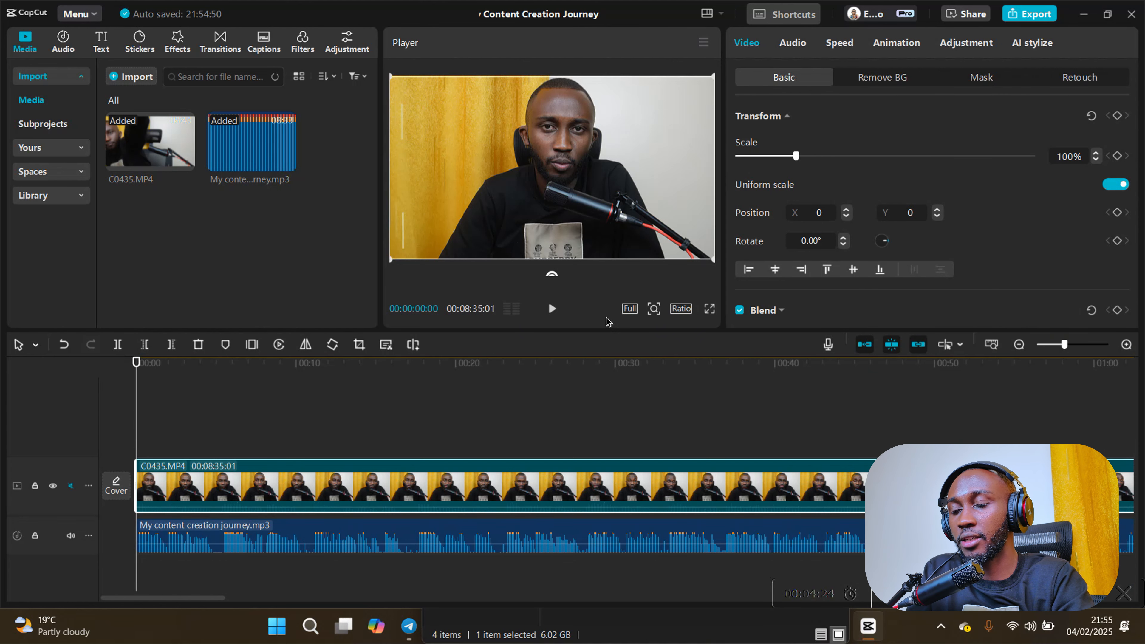
{"action": "left_click", "coordinate": [551, 309]}
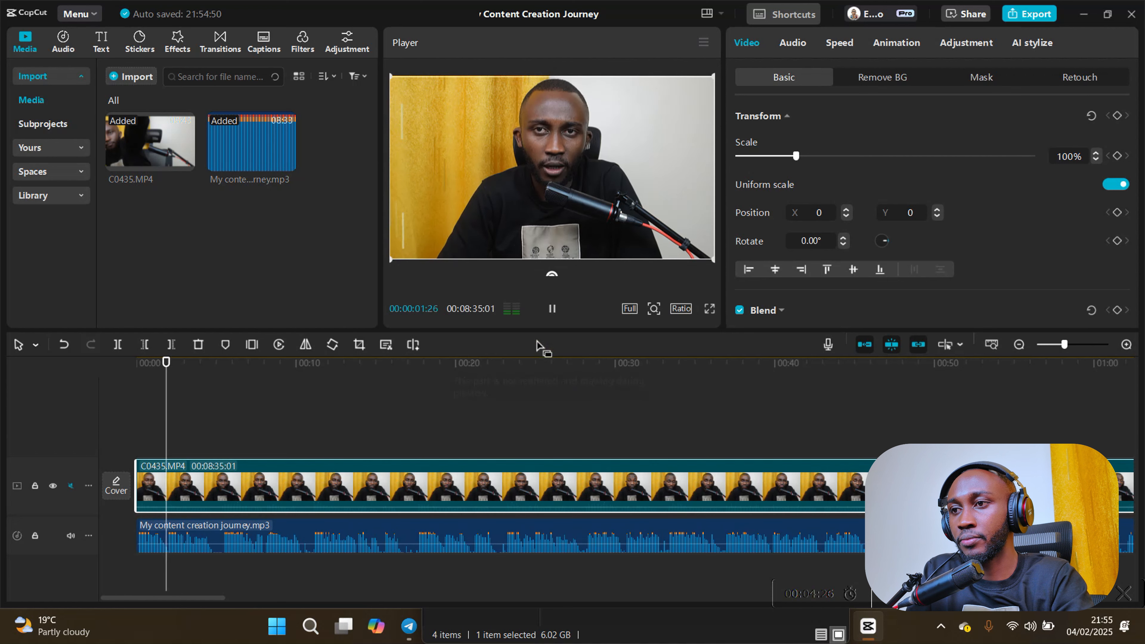
{"action": "left_click", "coordinate": [551, 308]}
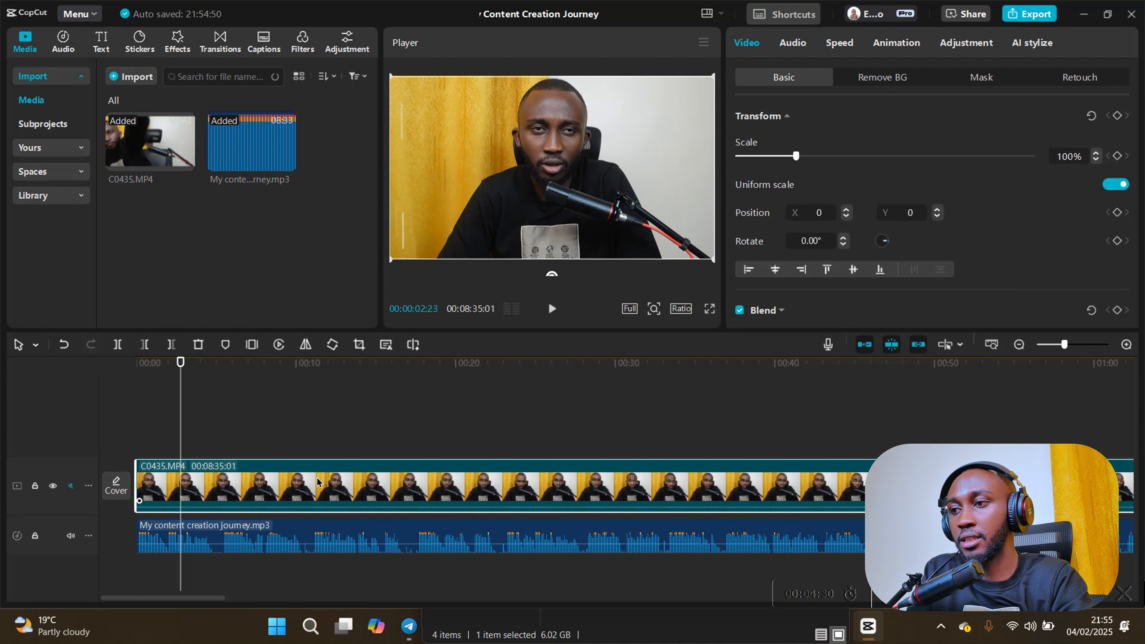
- Mirror the C0435 video clip
{"action": "left_click", "coordinate": [306, 345]}
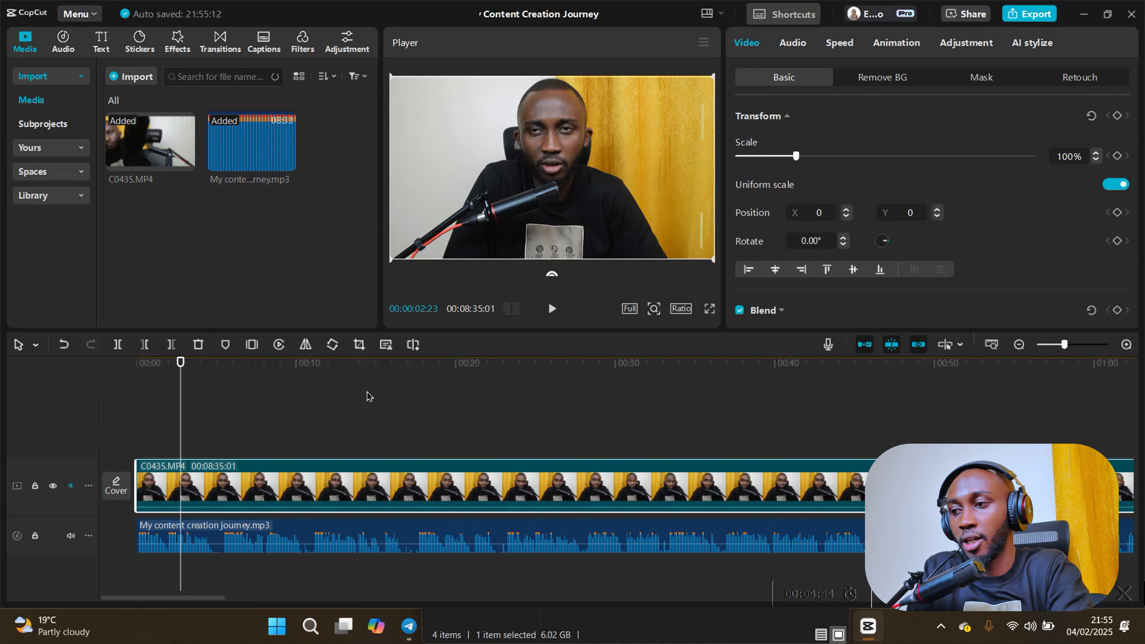
- Set the "My content creation journey" audio clip's volume to 5.1 dB and apply noise reduction, previewing the result
{"action": "left_click", "coordinate": [215, 551]}
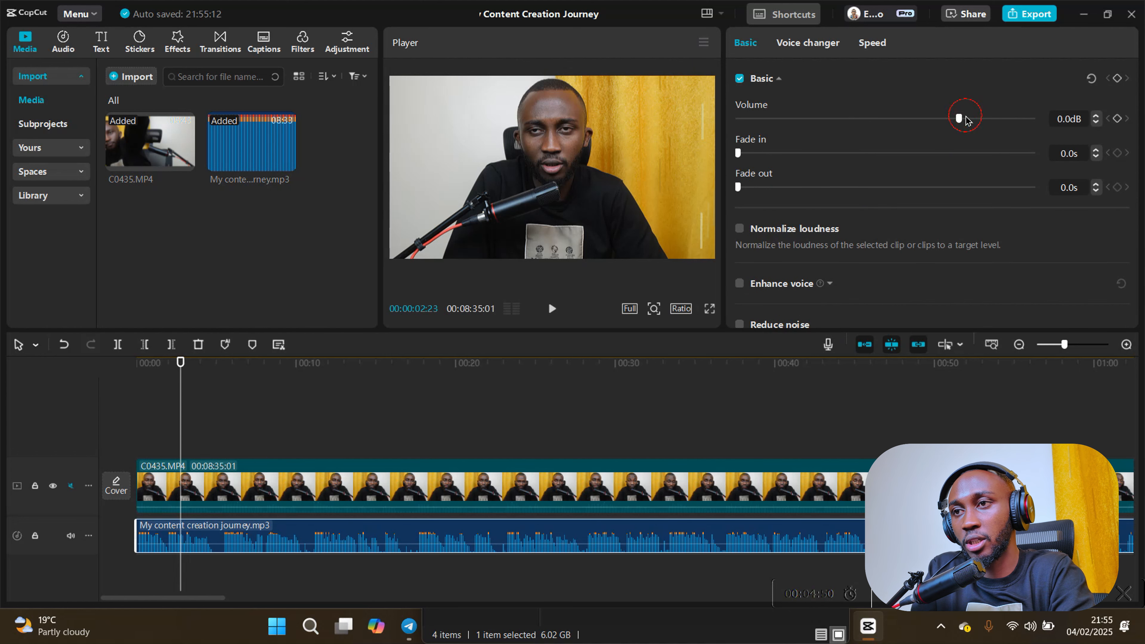
{"action": "left_click_drag", "start_coordinate": [965, 116], "coordinate": [975, 122]}
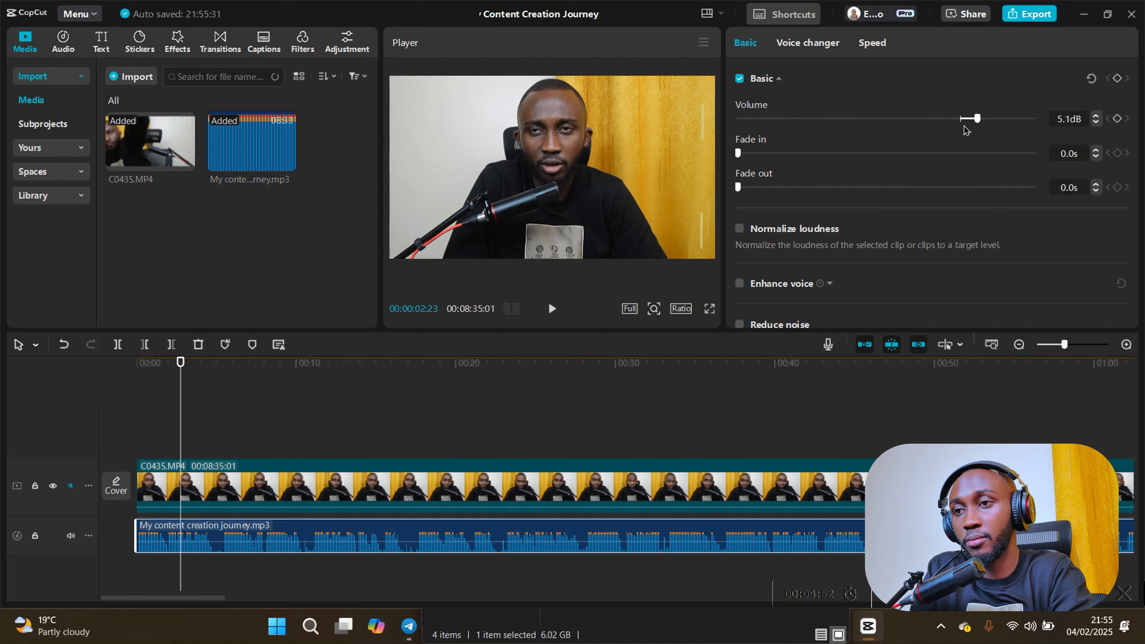
{"action": "scroll", "coordinate": [869, 203], "scroll_direction": "down", "scroll_amount": 2}
{"action": "left_click", "coordinate": [739, 271]}
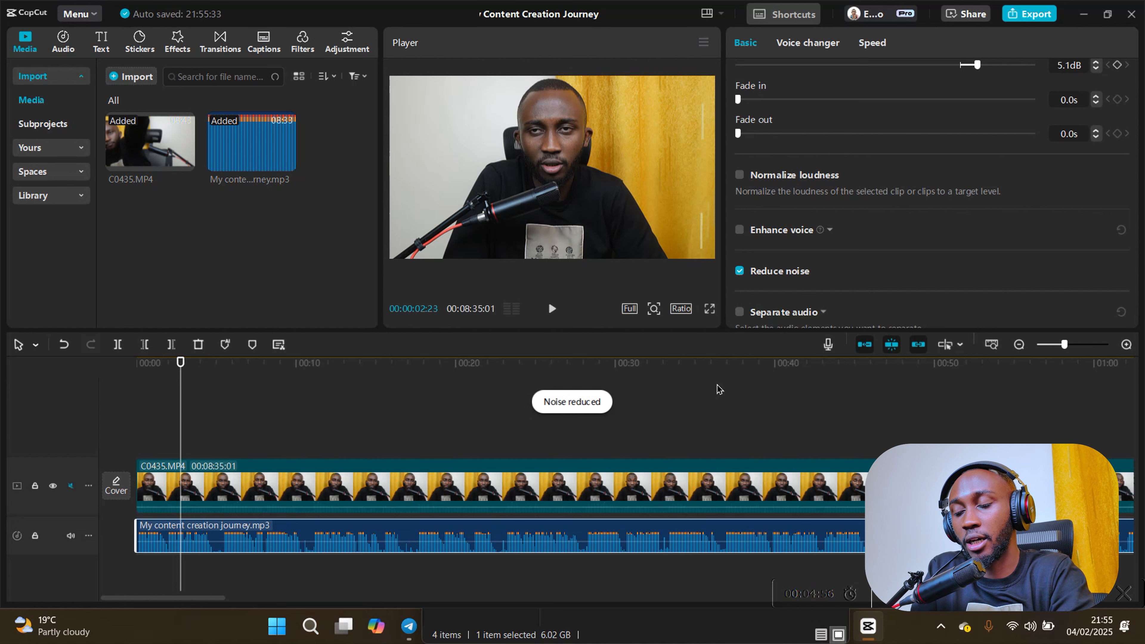
{"action": "left_click", "coordinate": [551, 308]}
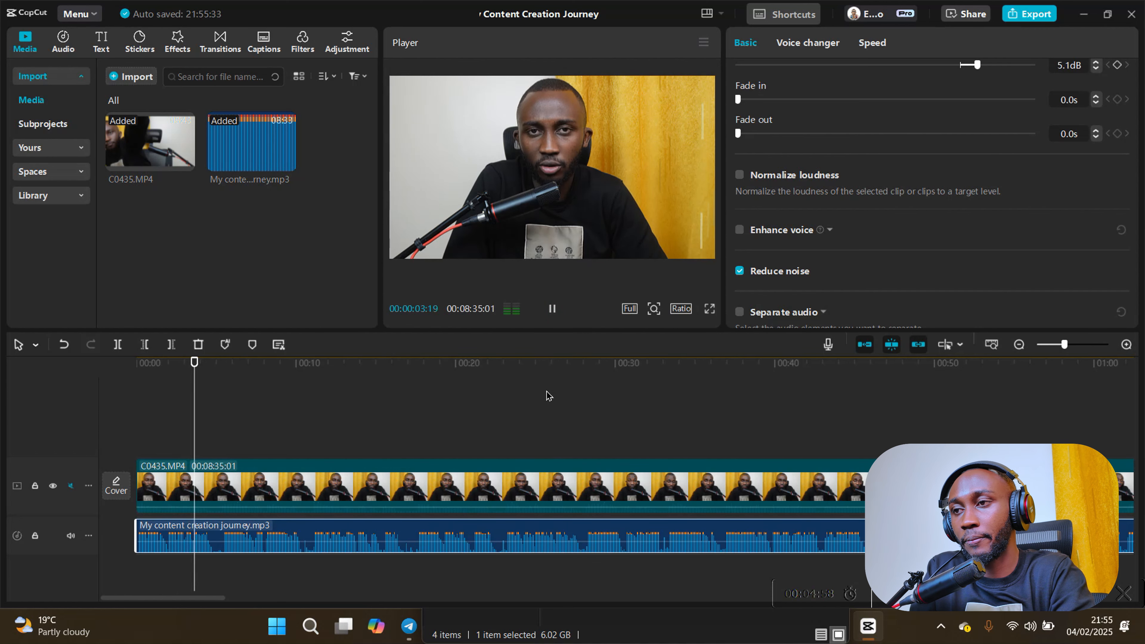
{"action": "left_click", "coordinate": [552, 308]}
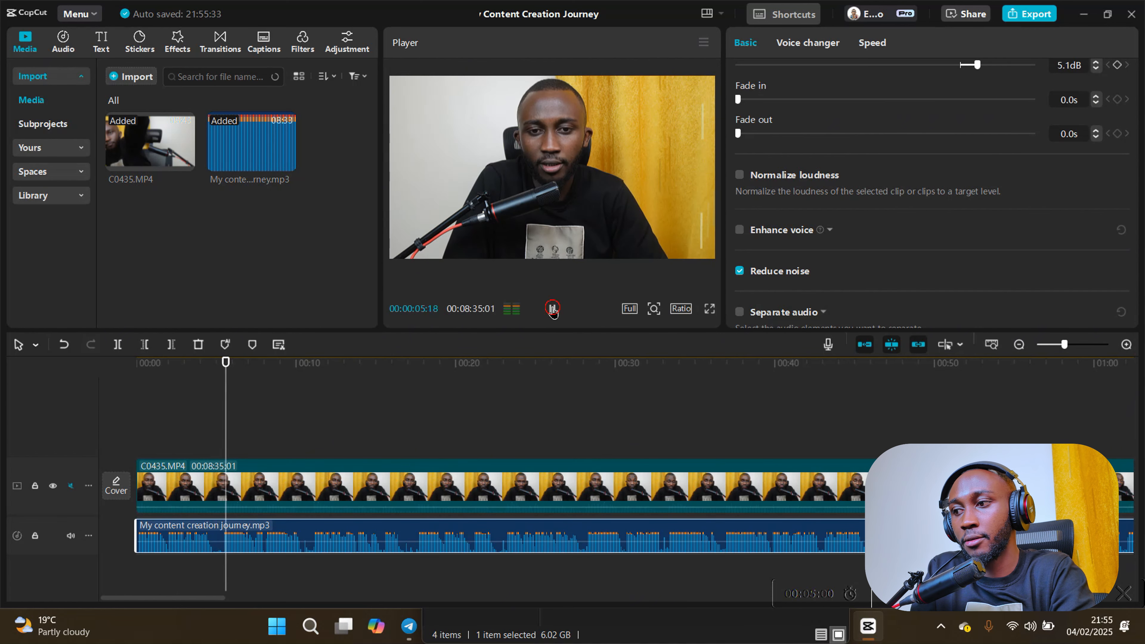
- Adjust the C0435 video clip's color to a temperature of -26 and a saturation of 11
{"action": "left_click", "coordinate": [404, 489]}
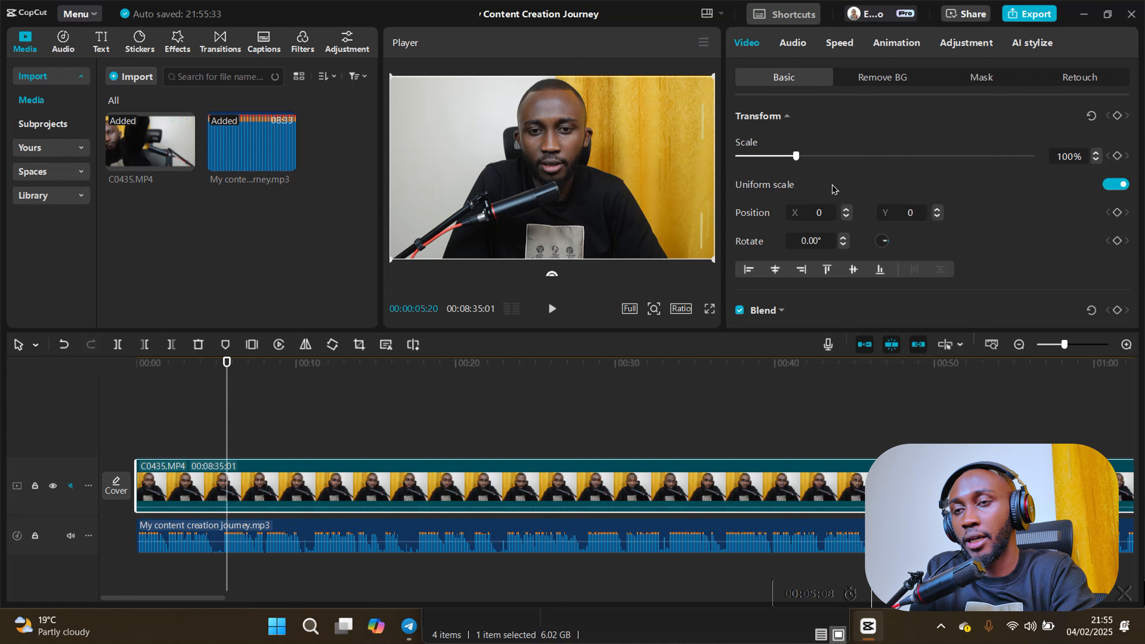
{"action": "left_click", "coordinate": [974, 45]}
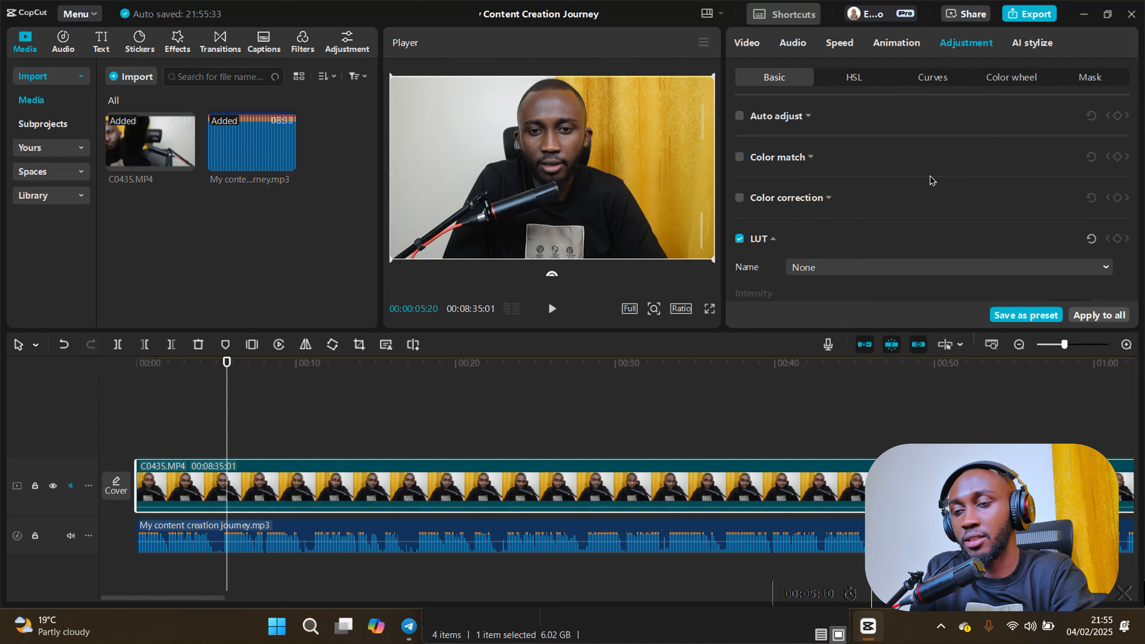
{"action": "scroll", "coordinate": [935, 201], "scroll_direction": "down", "scroll_amount": 6}
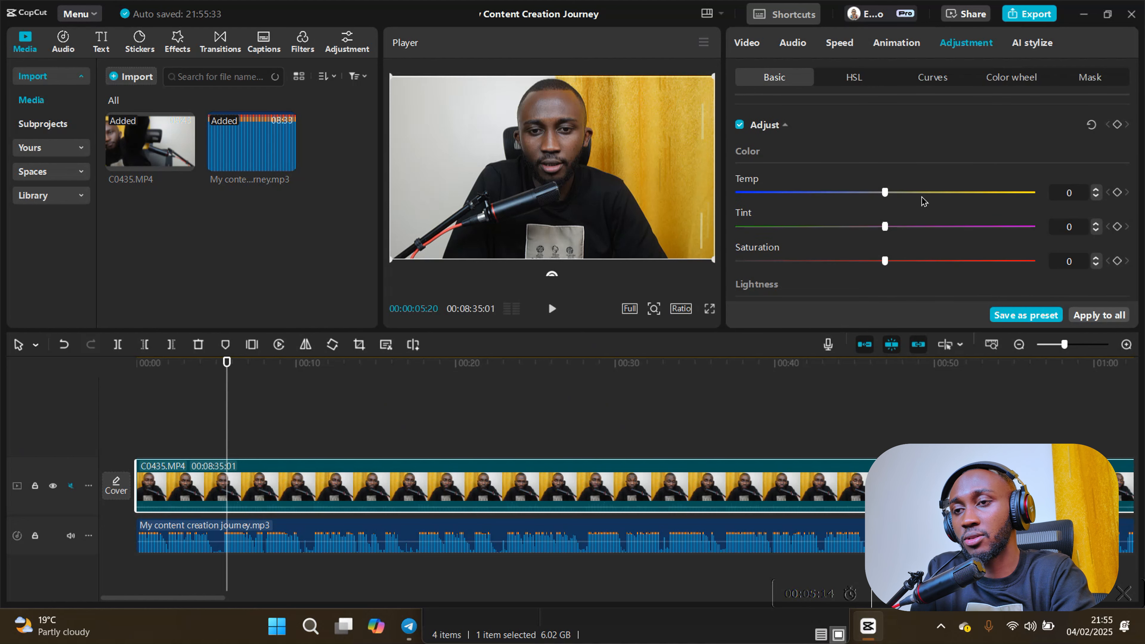
{"action": "left_click_drag", "start_coordinate": [875, 192], "coordinate": [806, 194]}
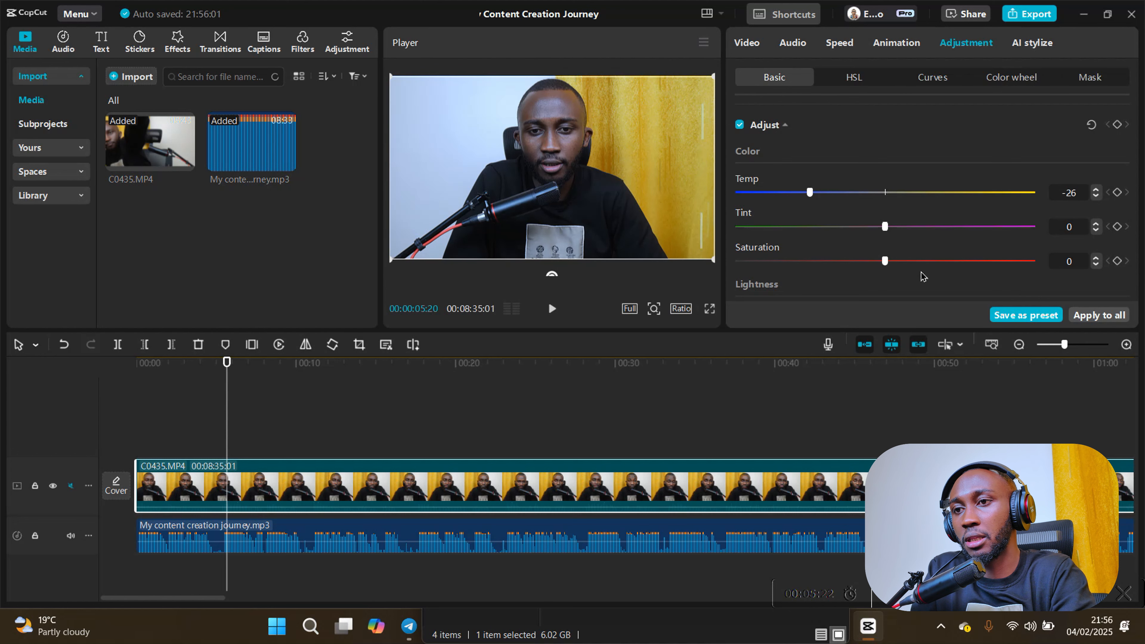
{"action": "left_click_drag", "start_coordinate": [884, 264], "coordinate": [918, 267]}
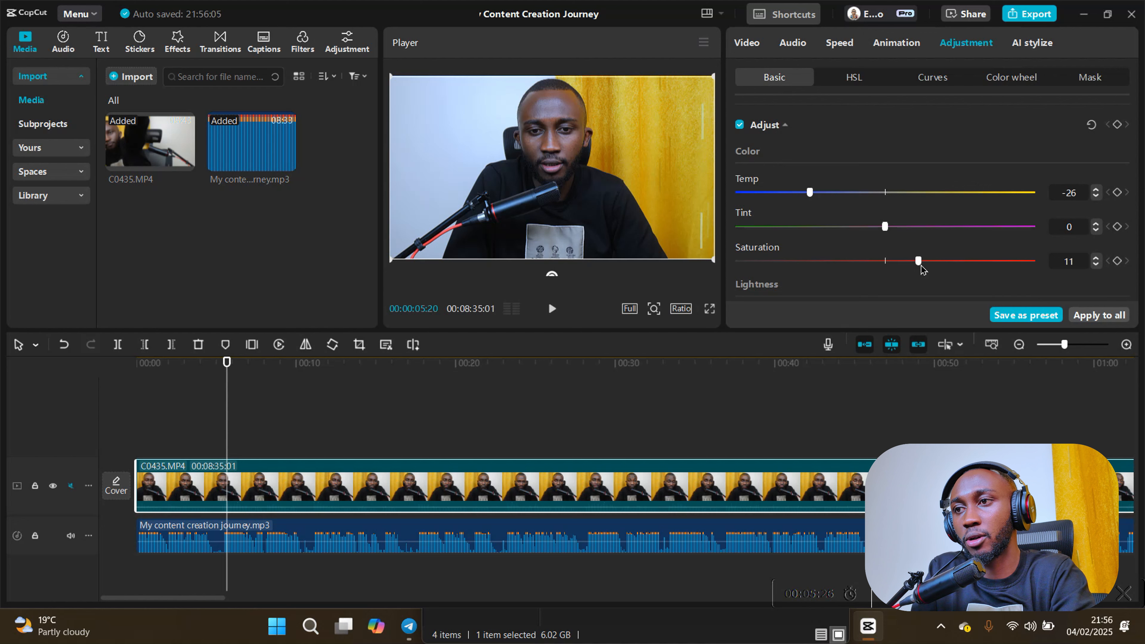
- Set the video clip's whites to -9, shadow to 7 and sharpen to 13
{"action": "scroll", "coordinate": [928, 273], "scroll_direction": "down", "scroll_amount": 2}
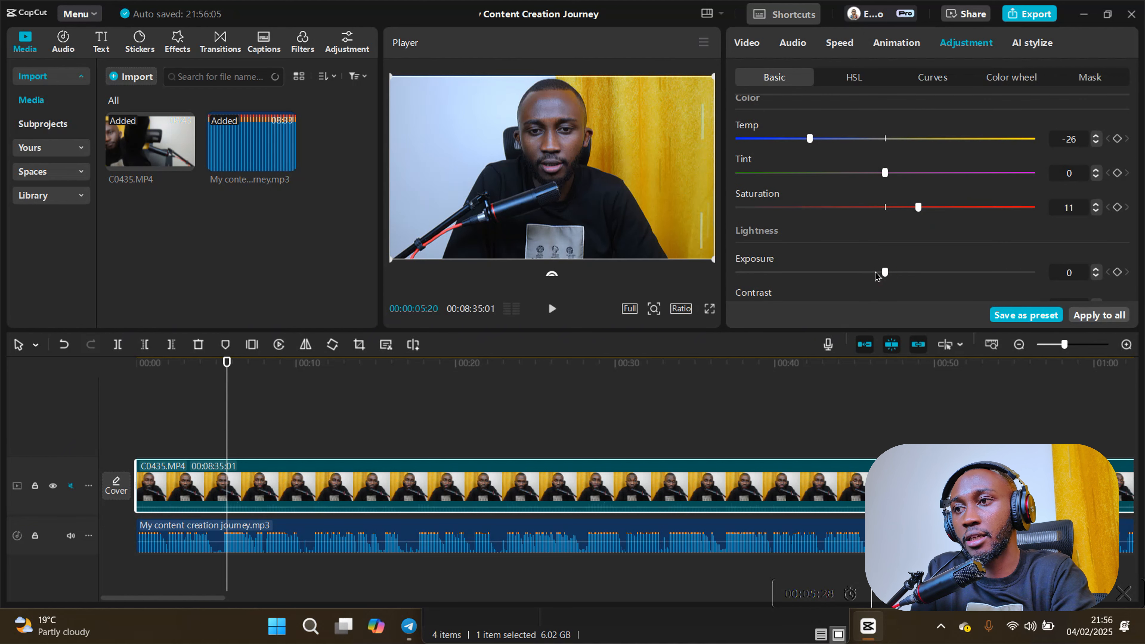
{"action": "left_click_drag", "start_coordinate": [875, 271], "coordinate": [857, 249]}
{"action": "scroll", "coordinate": [897, 266], "scroll_direction": "down", "scroll_amount": 1}
{"action": "scroll", "coordinate": [908, 257], "scroll_direction": "down", "scroll_amount": 2}
{"action": "scroll", "coordinate": [875, 235], "scroll_direction": "down", "scroll_amount": 2}
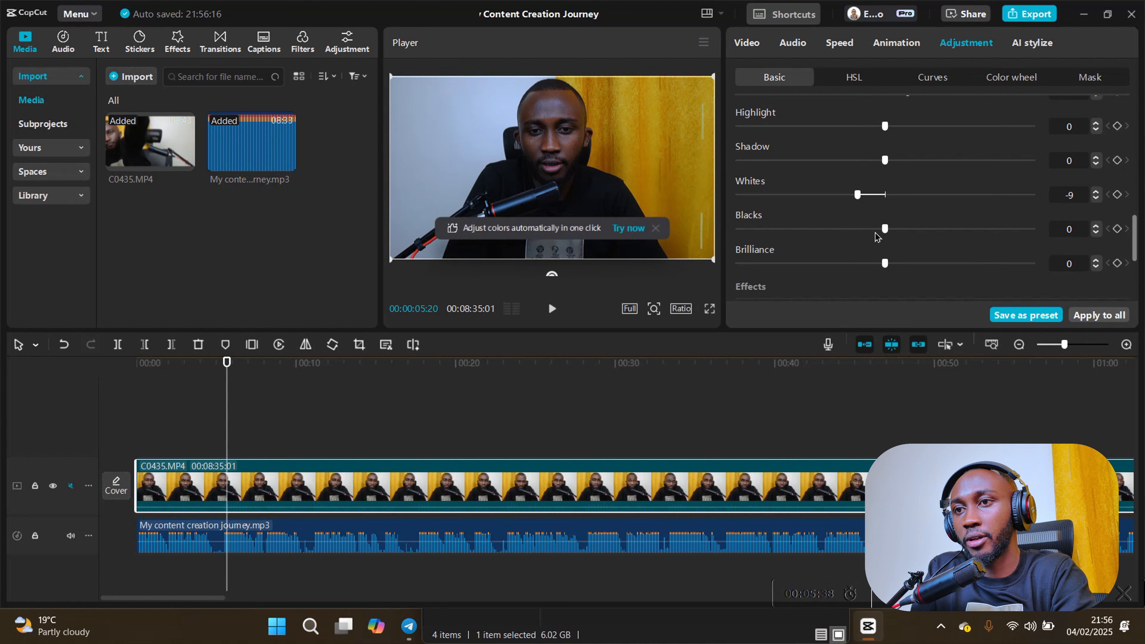
{"action": "left_click_drag", "start_coordinate": [885, 160], "coordinate": [905, 162]}
{"action": "scroll", "coordinate": [893, 183], "scroll_direction": "down", "scroll_amount": 2}
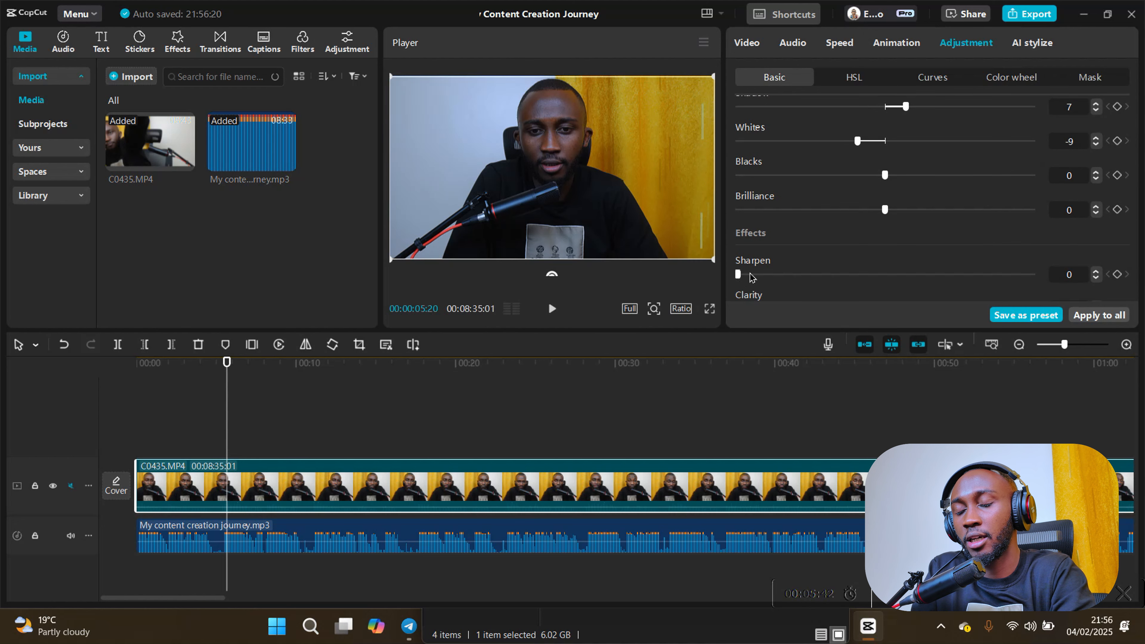
{"action": "left_click_drag", "start_coordinate": [750, 275], "coordinate": [778, 276]}
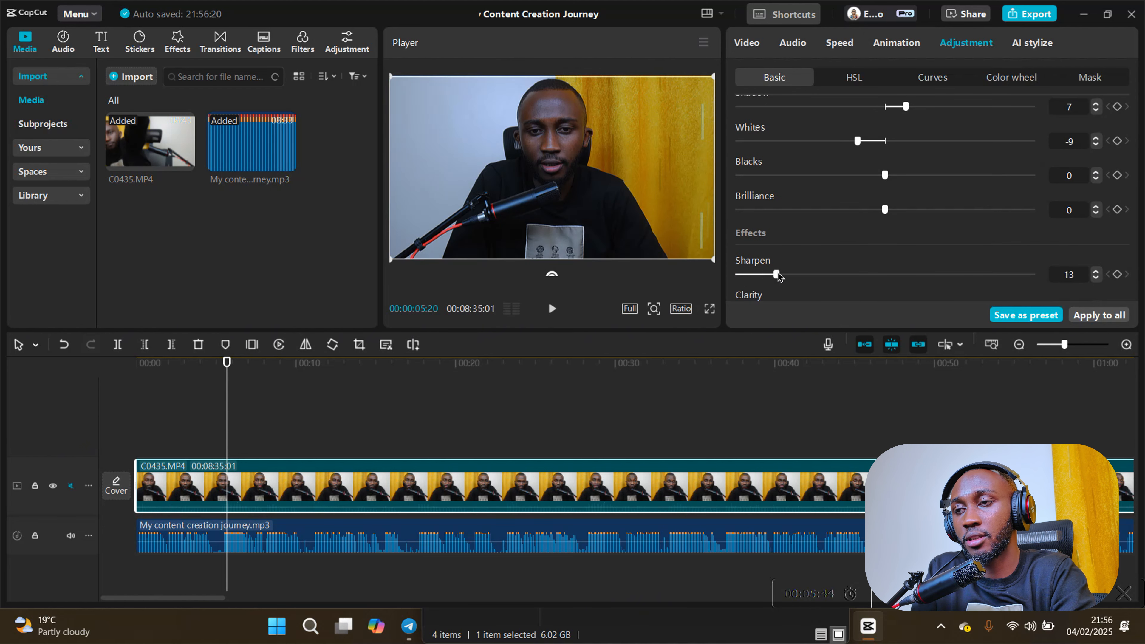
- Set the C0435 video clip's sharpen to 8 and clarity to 17
{"action": "scroll", "coordinate": [780, 273], "scroll_direction": "down", "scroll_amount": 2}
{"action": "mouse_move", "coordinate": [775, 220]}
{"action": "left_mouse_down"}
{"action": "mouse_move", "coordinate": [754, 221]}
{"action": "mouse_move", "coordinate": [786, 255]}
{"action": "mouse_move", "coordinate": [763, 221]}
{"action": "left_mouse_up"}
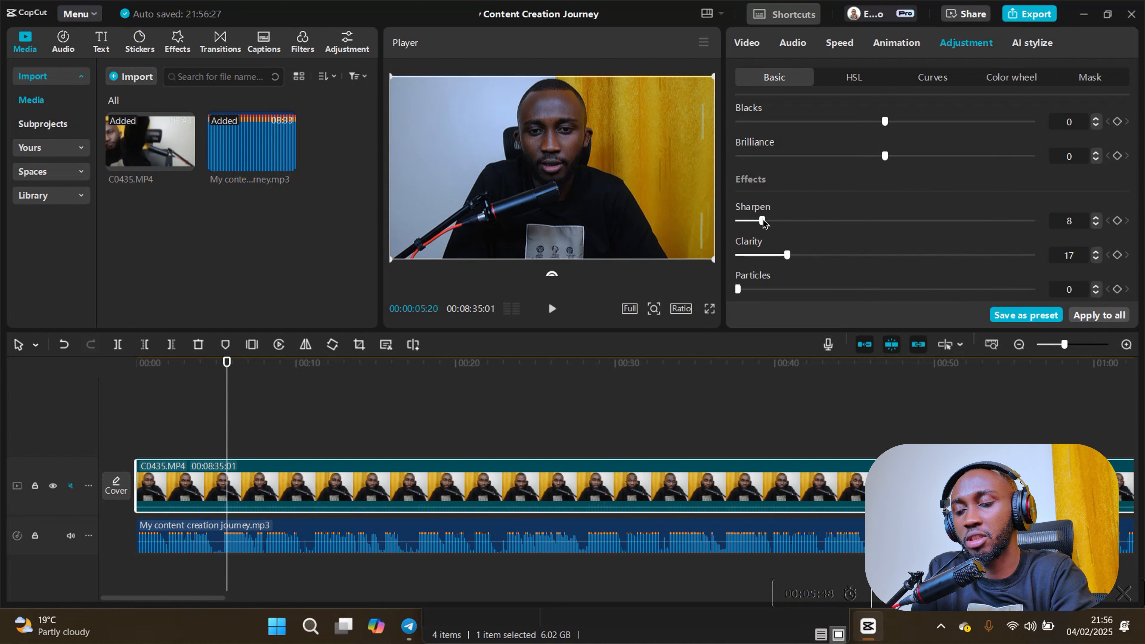
{"action": "scroll", "coordinate": [792, 251], "scroll_direction": "down", "scroll_amount": 2}
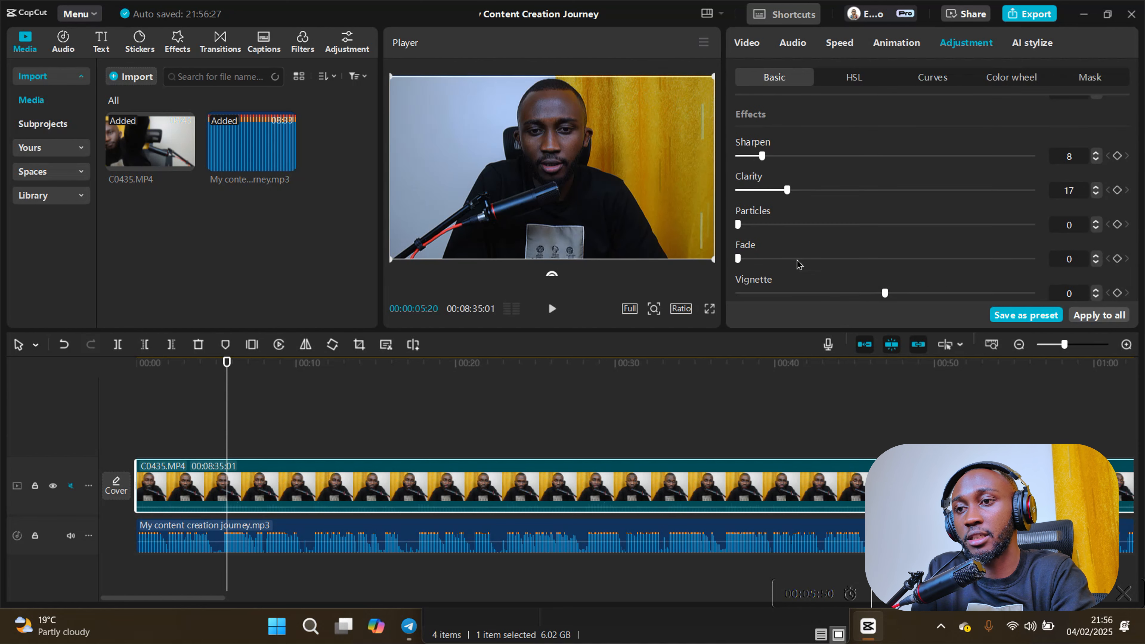
{"action": "mouse_move", "coordinate": [885, 295]}
{"action": "left_mouse_down"}
{"action": "mouse_move", "coordinate": [926, 294]}
{"action": "mouse_move", "coordinate": [856, 300]}
{"action": "mouse_move", "coordinate": [883, 301]}
{"action": "left_mouse_up"}
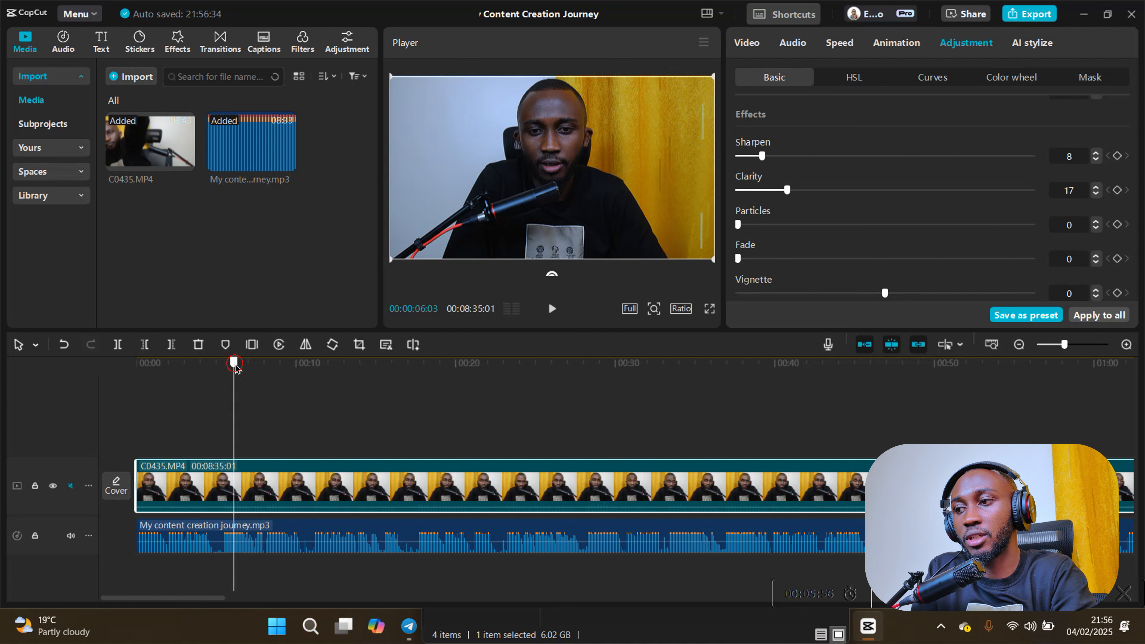
- Generate automatic English captions for the selected video and audio clips, starting from the beginning of the timeline
{"action": "left_click_drag", "start_coordinate": [227, 374], "coordinate": [135, 376]}
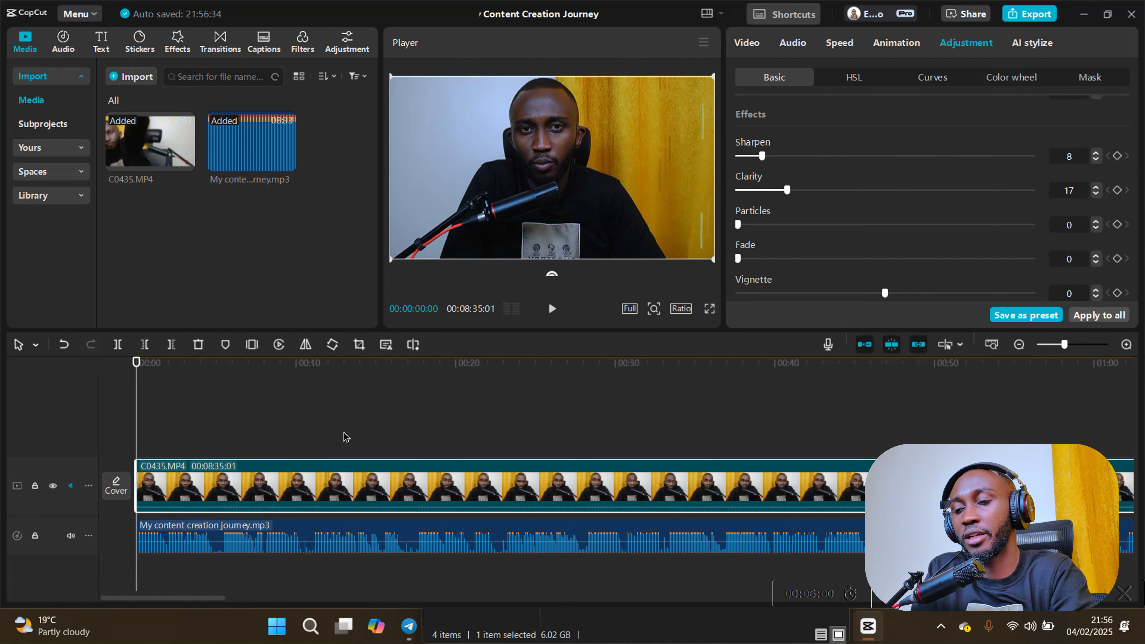
{"action": "left_click_drag", "start_coordinate": [378, 426], "coordinate": [238, 565]}
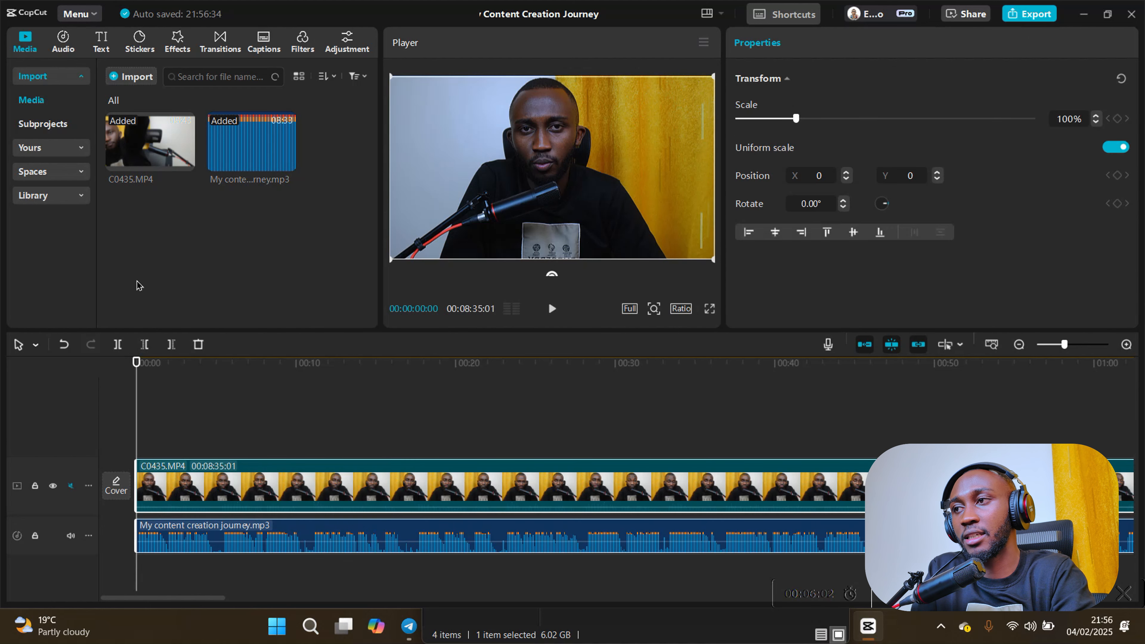
{"action": "left_click", "coordinate": [110, 52]}
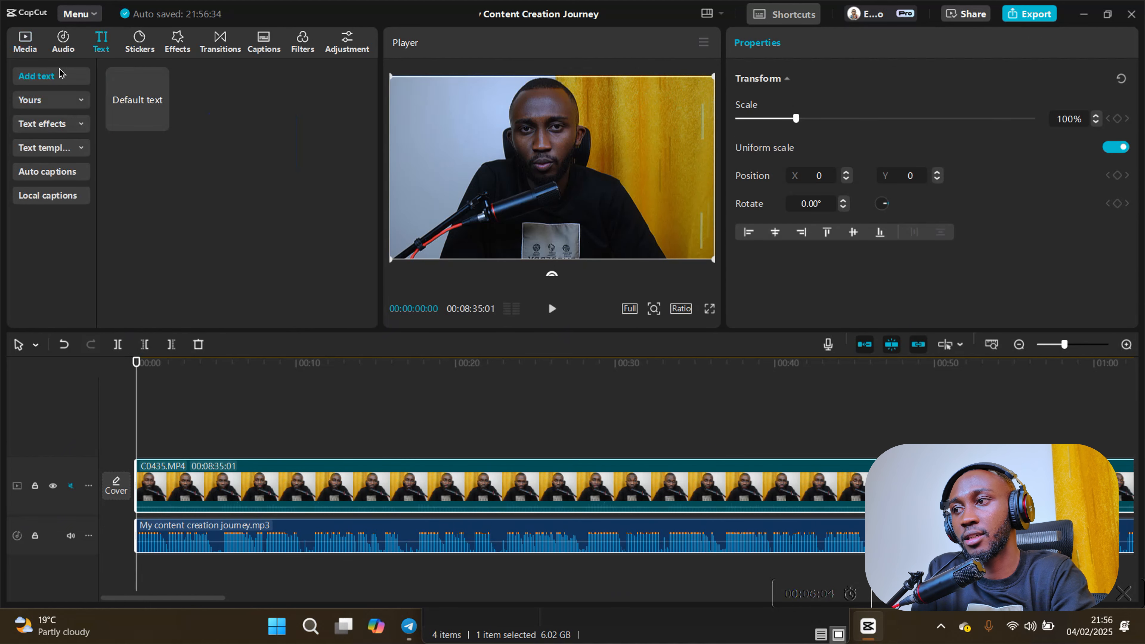
{"action": "left_click", "coordinate": [56, 174]}
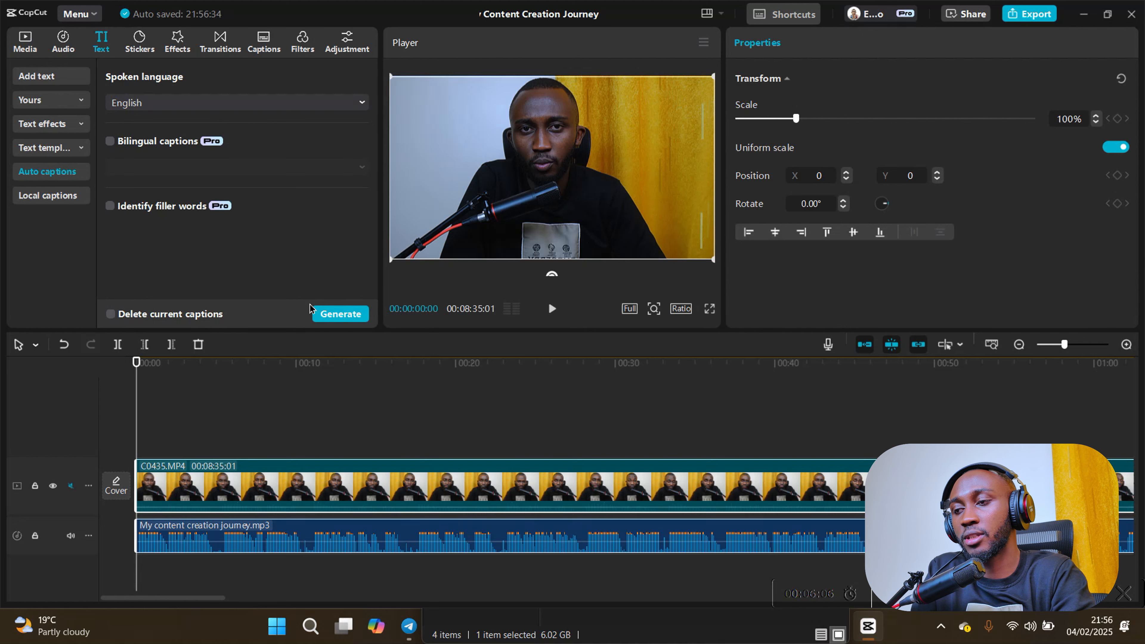
{"action": "left_click", "coordinate": [340, 314]}
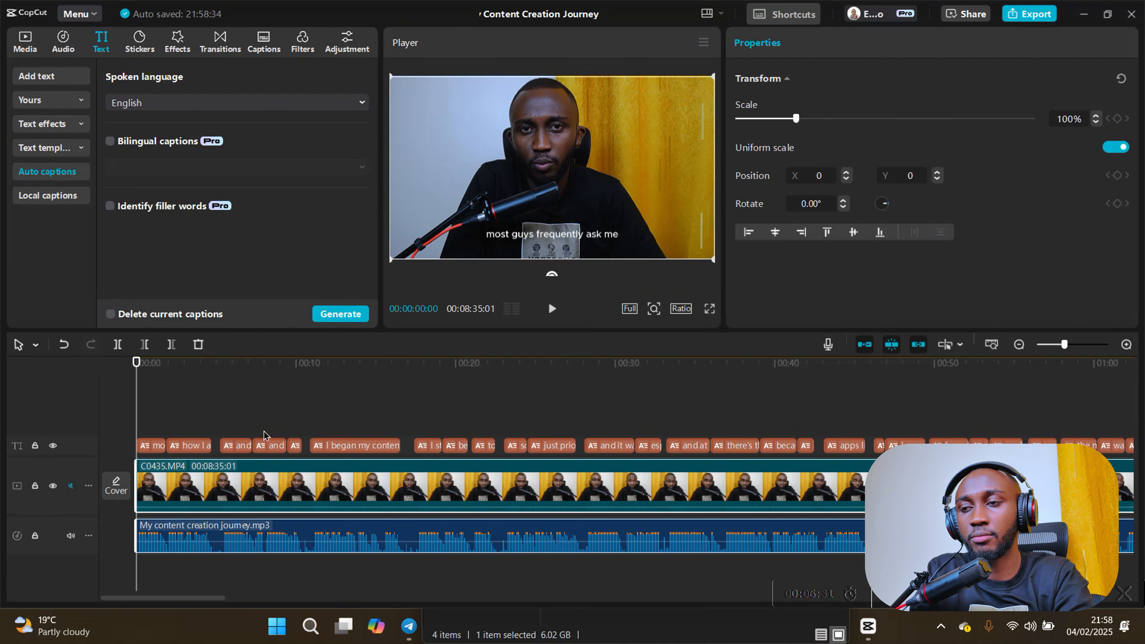
- Try several caption templates, then apply the bold italic white-and-yellow template with large emojis to all captions
{"action": "left_click", "coordinate": [154, 447]}
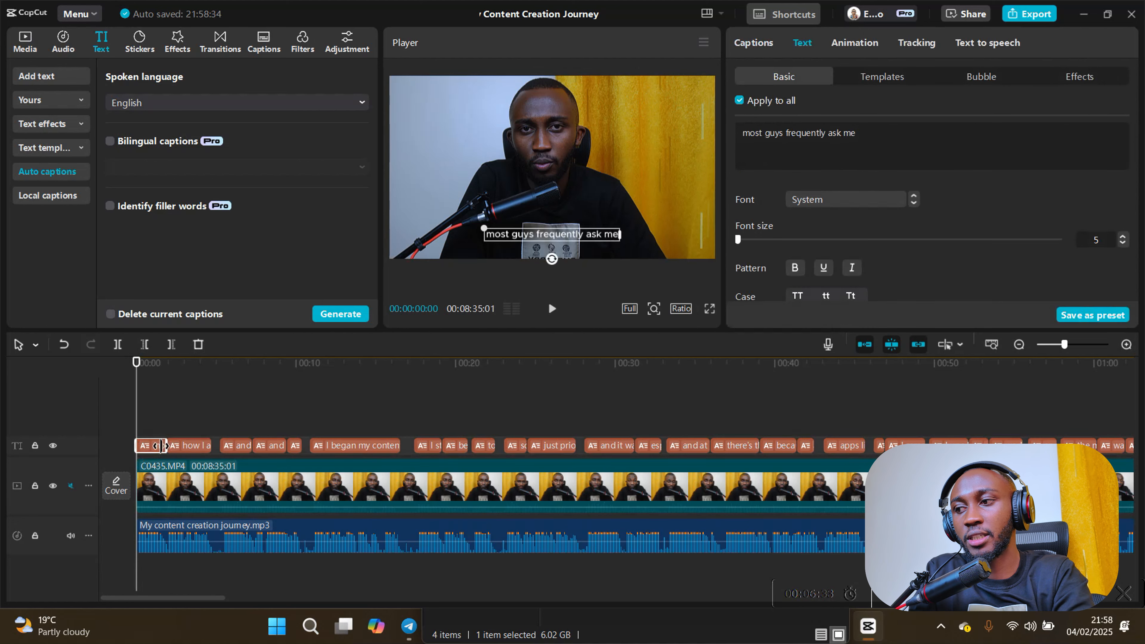
{"action": "left_click", "coordinate": [879, 79]}
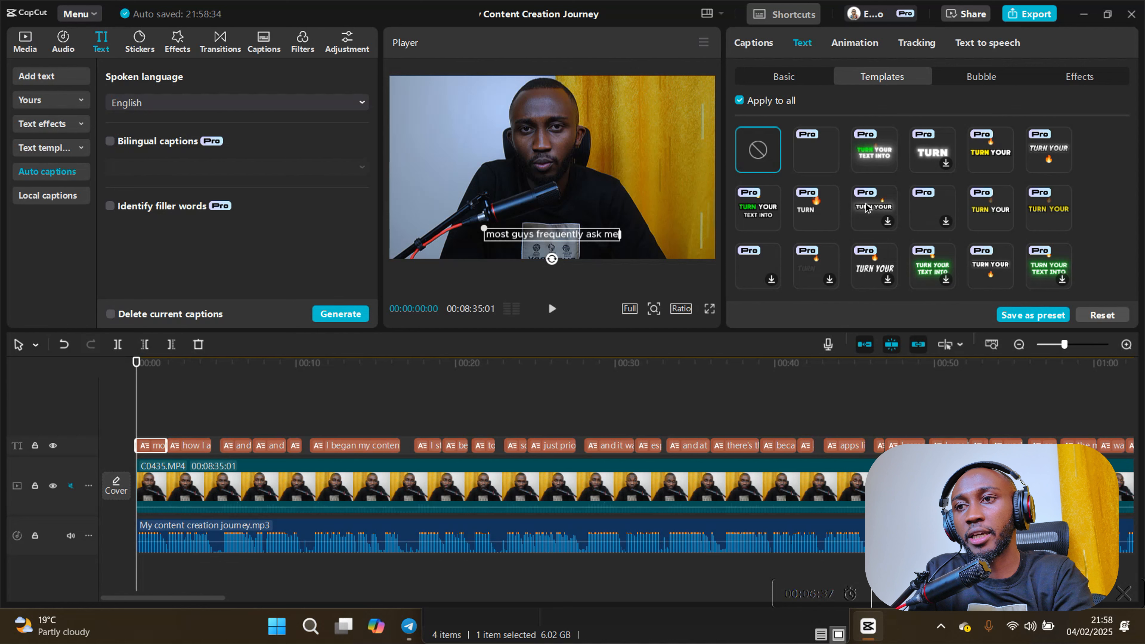
{"action": "left_click", "coordinate": [858, 222]}
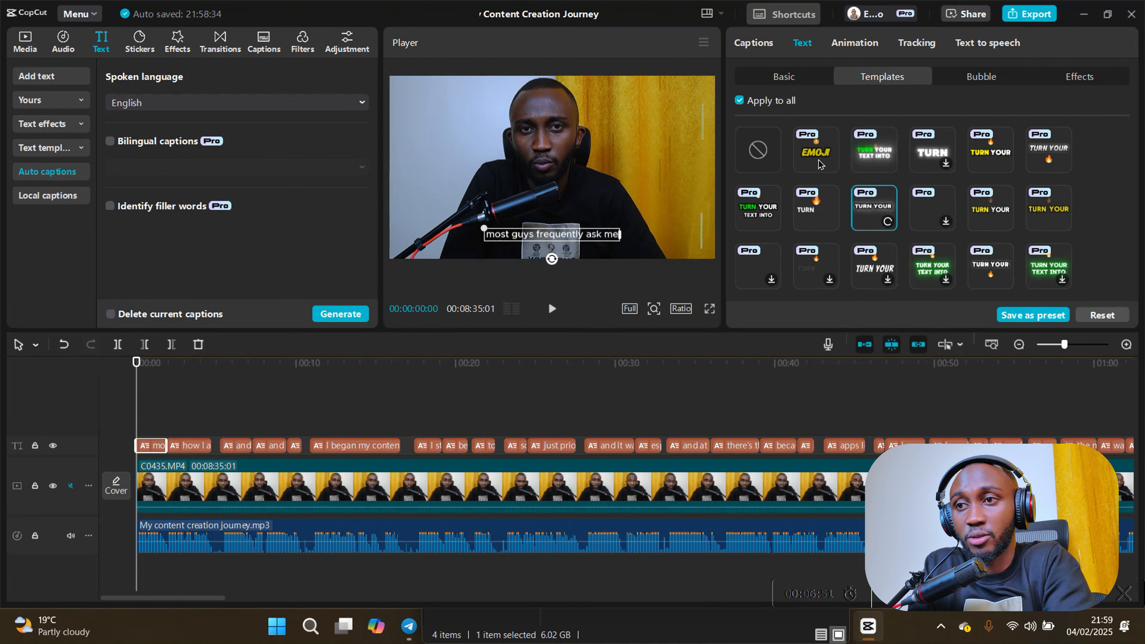
{"action": "left_click", "coordinate": [819, 215]}
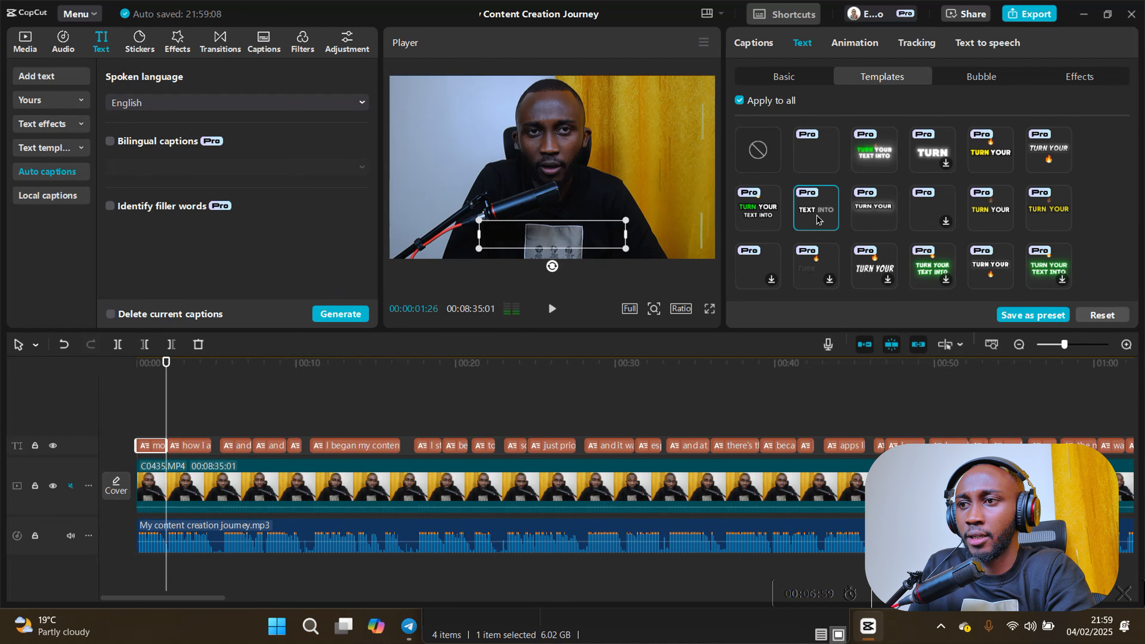
{"action": "left_click", "coordinate": [990, 151]}
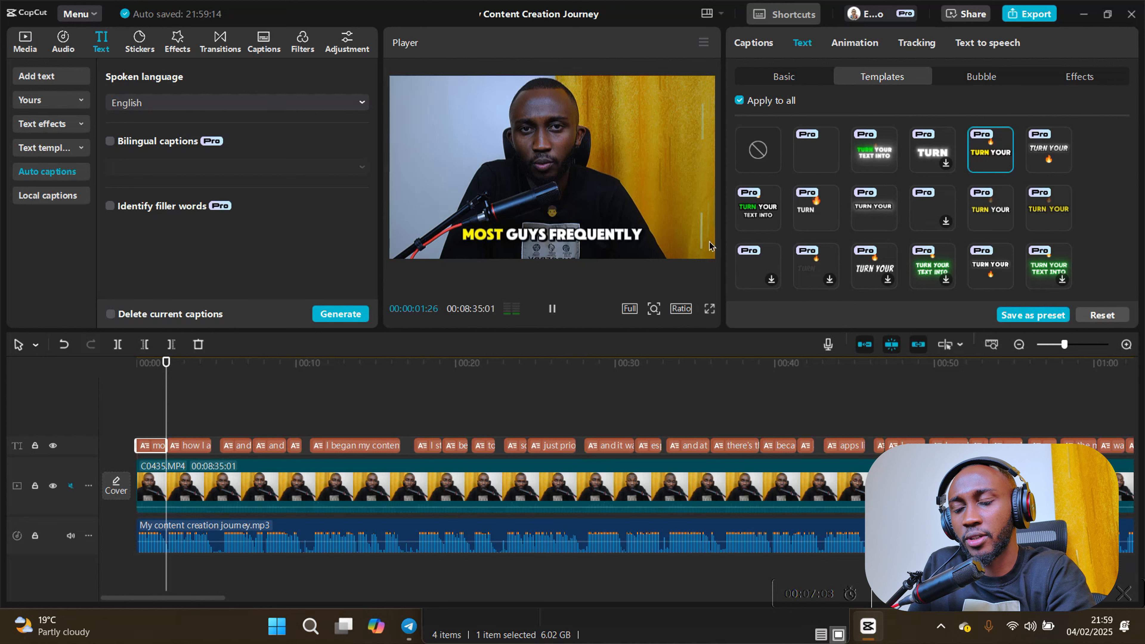
{"action": "left_click", "coordinate": [768, 220]}
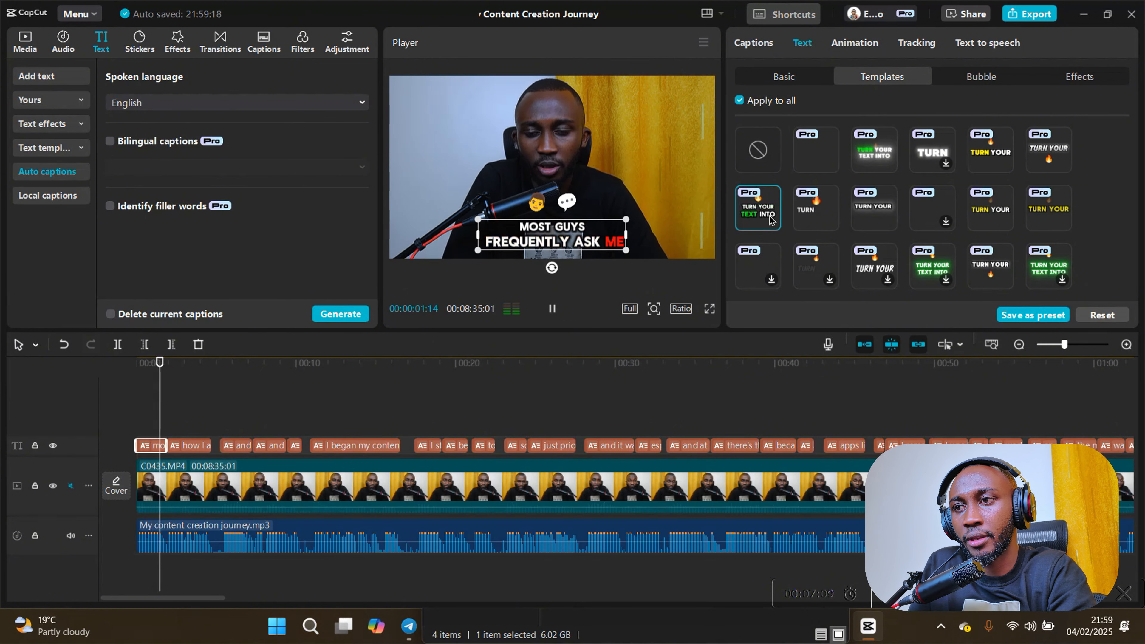
{"action": "left_click", "coordinate": [804, 187]}
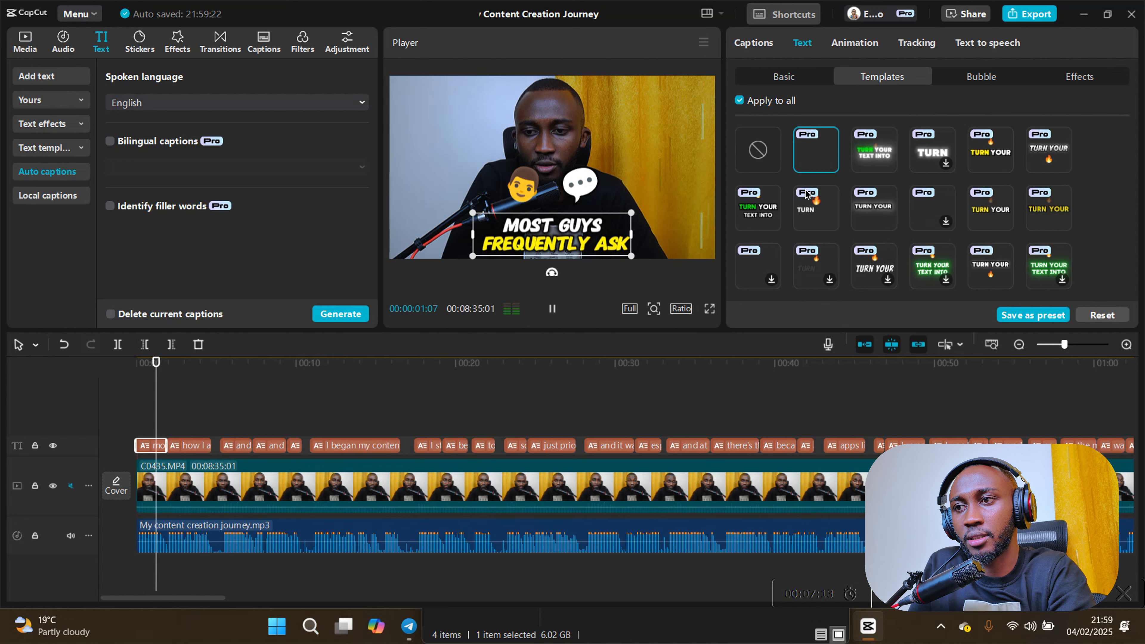
{"action": "scroll", "coordinate": [841, 192], "scroll_direction": "down", "scroll_amount": 5}
{"action": "scroll", "coordinate": [841, 192], "scroll_direction": "down", "scroll_amount": 1}
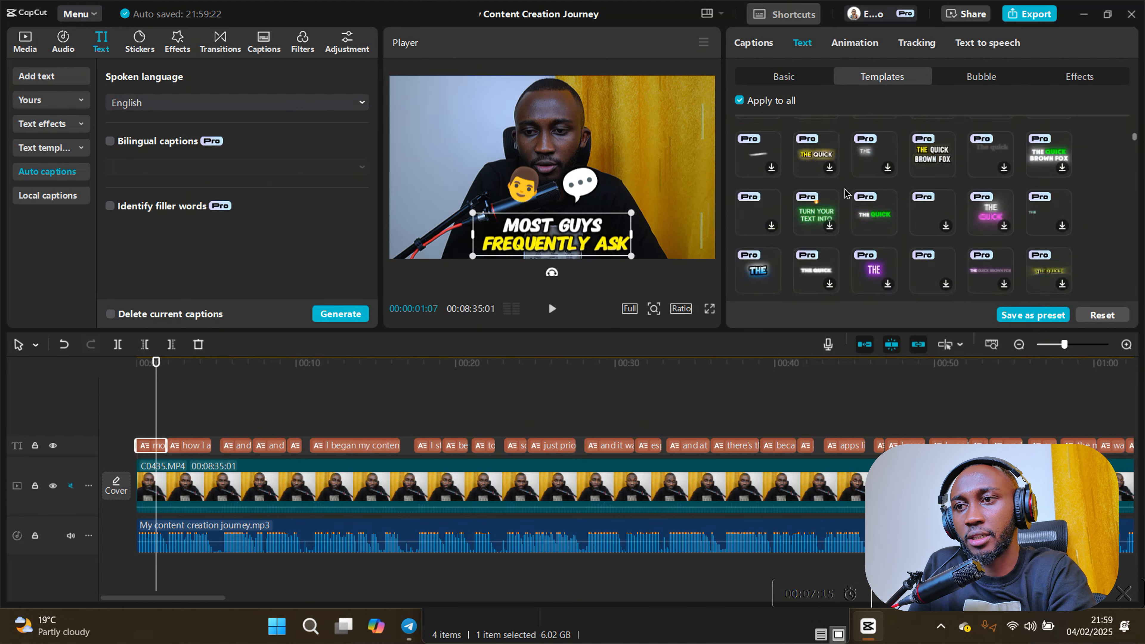
- Scale all captions down to 50% and play the opening seconds to preview their size
{"action": "left_click", "coordinate": [783, 76]}
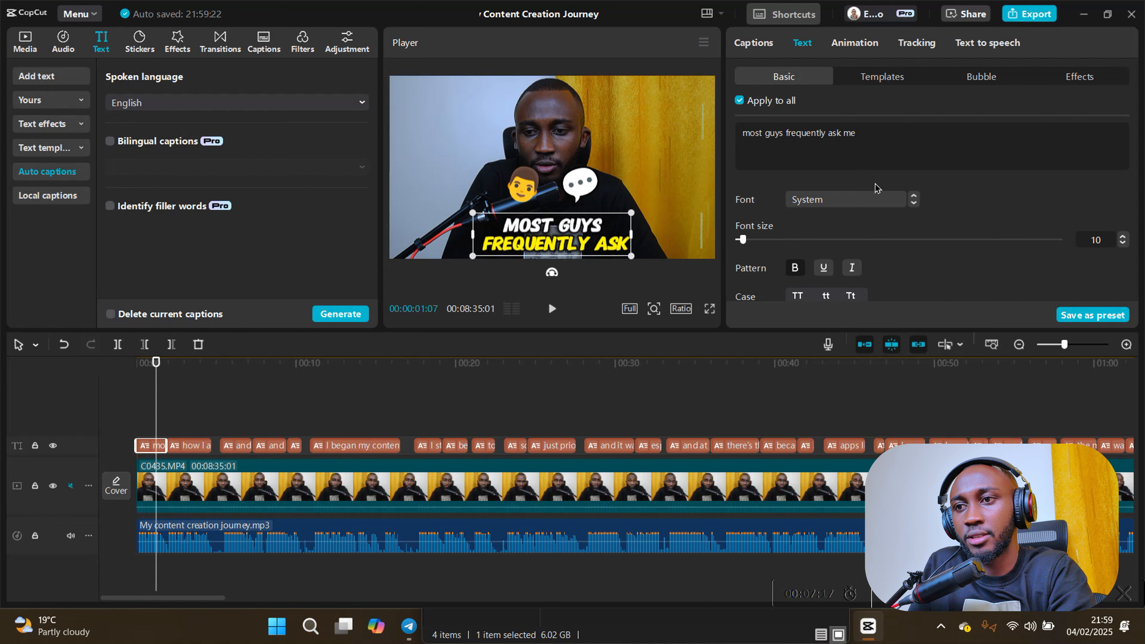
{"action": "scroll", "coordinate": [876, 191], "scroll_direction": "down", "scroll_amount": 5}
{"action": "scroll", "coordinate": [874, 219], "scroll_direction": "up", "scroll_amount": 2}
{"action": "scroll", "coordinate": [874, 218], "scroll_direction": "down", "scroll_amount": 2}
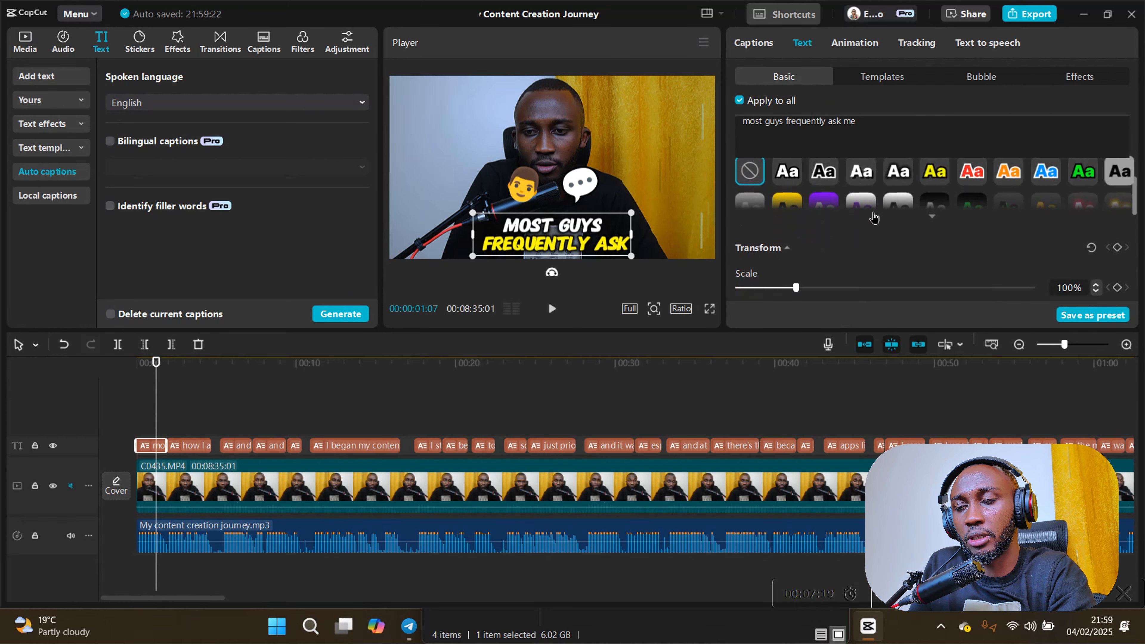
{"action": "left_click", "coordinate": [793, 250]}
{"action": "left_click_drag", "start_coordinate": [792, 253], "coordinate": [772, 252]}
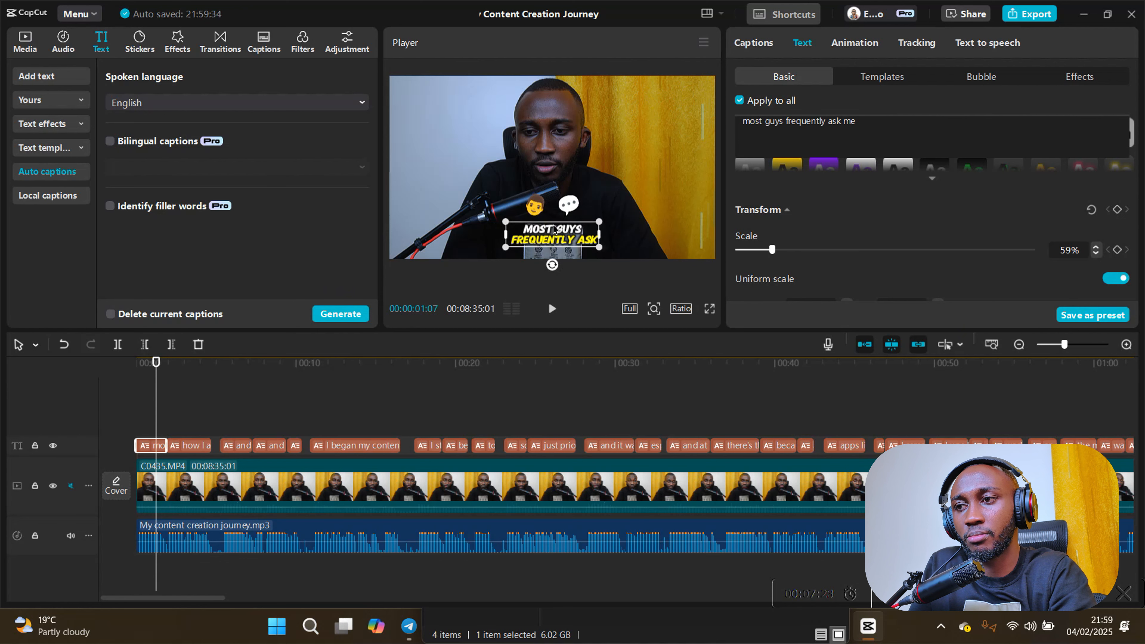
{"action": "left_click", "coordinate": [767, 251]}
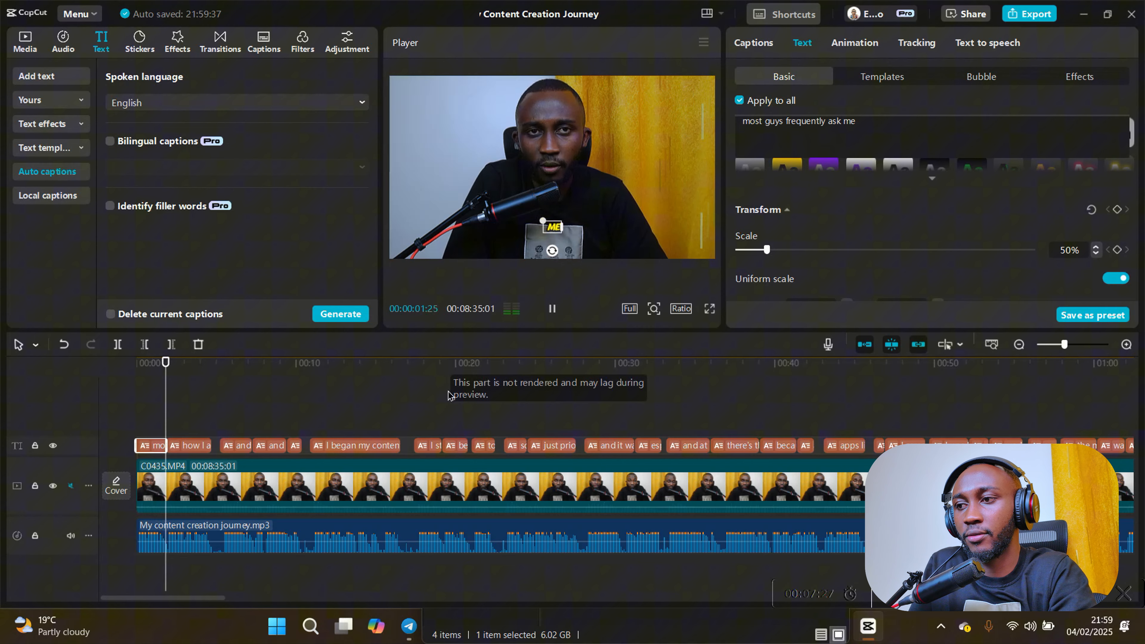
{"action": "scroll", "coordinate": [446, 401], "scroll_direction": "down", "scroll_amount": 4, "text": "ctrl"}
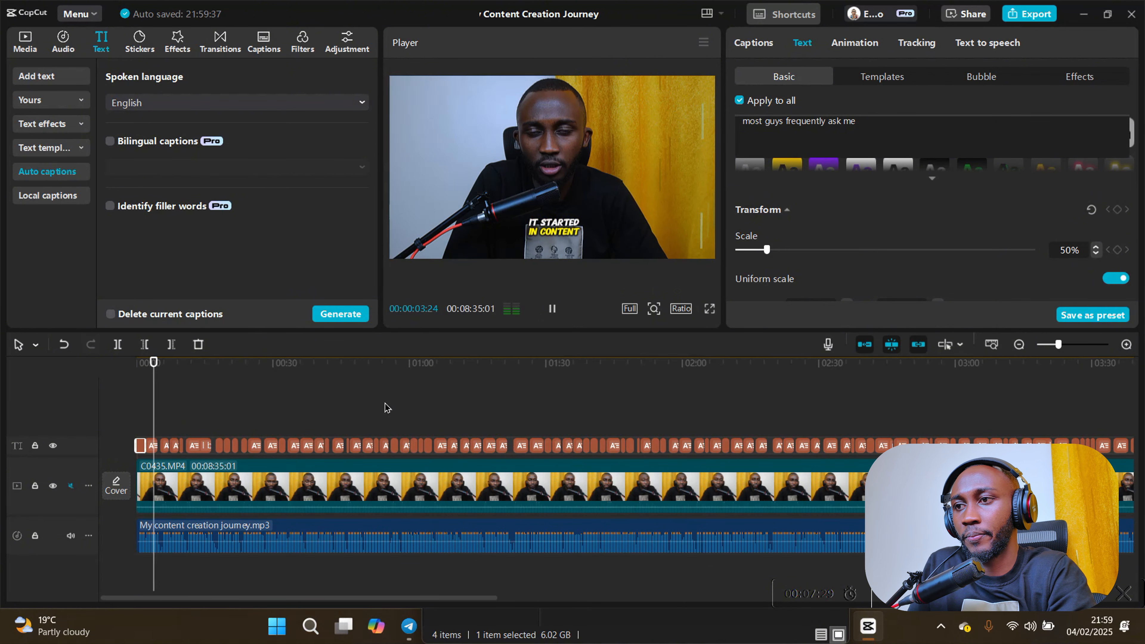
{"action": "scroll", "coordinate": [384, 409], "scroll_direction": "down", "scroll_amount": 3, "text": "ctrl"}
{"action": "key", "text": "space"}
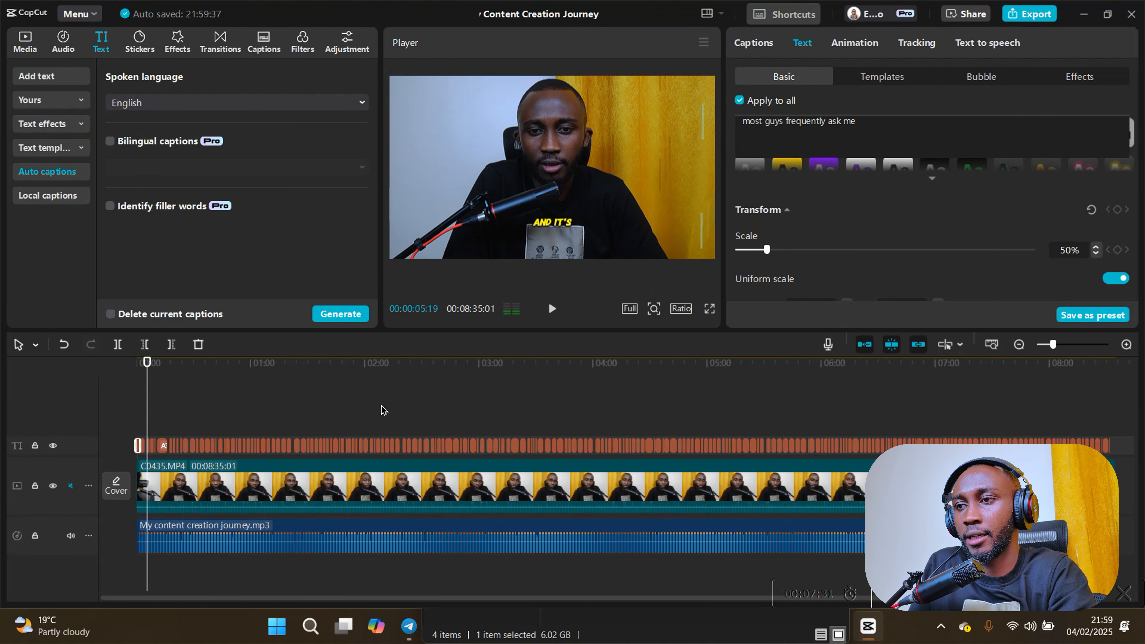
{"action": "scroll", "coordinate": [383, 410], "scroll_direction": "down", "scroll_amount": 1, "text": "ctrl"}
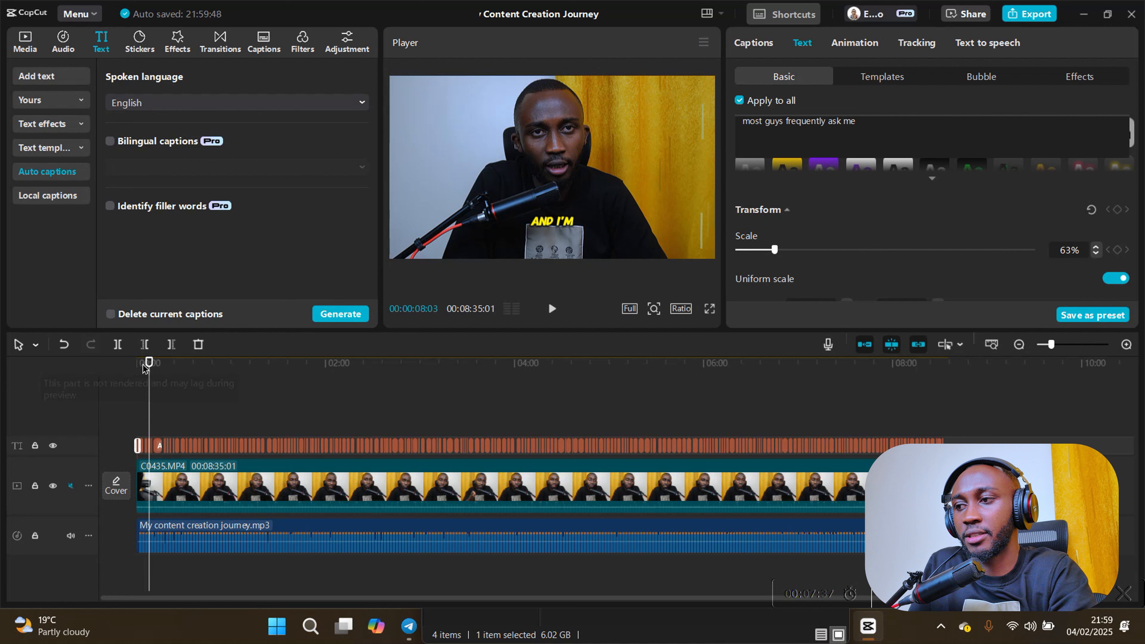
- Set the scale of all captions to 59%, checking their size in the part around 00:03:11
{"action": "left_click_drag", "start_coordinate": [148, 366], "coordinate": [438, 379]}
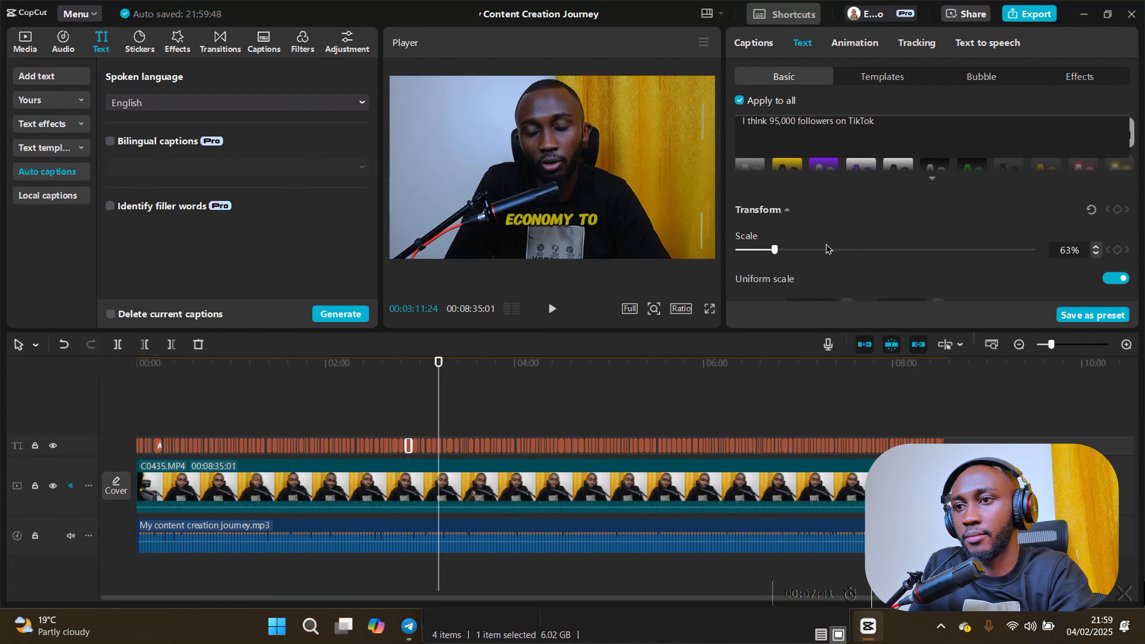
{"action": "left_click_drag", "start_coordinate": [777, 254], "coordinate": [763, 255]}
{"action": "key", "text": "space"}
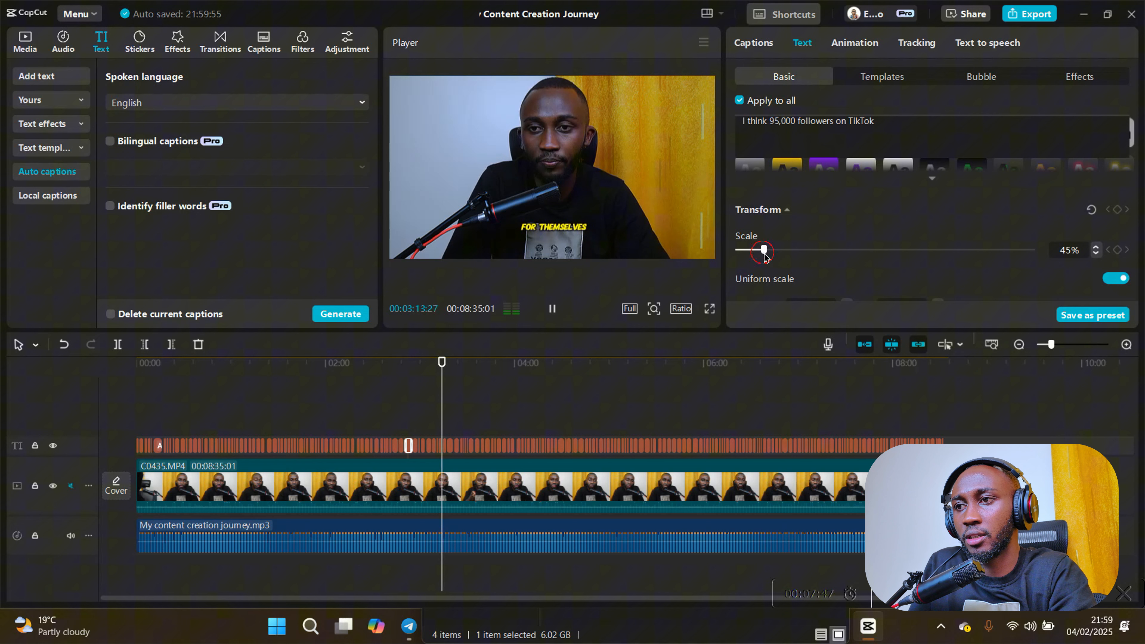
{"action": "left_click_drag", "start_coordinate": [763, 254], "coordinate": [772, 254]}
{"action": "key", "text": "space"}
- Trim off the end of both the video and audio clips at 00:08:32:06, right after the closing "Thank you" caption
{"action": "key", "text": "space"}
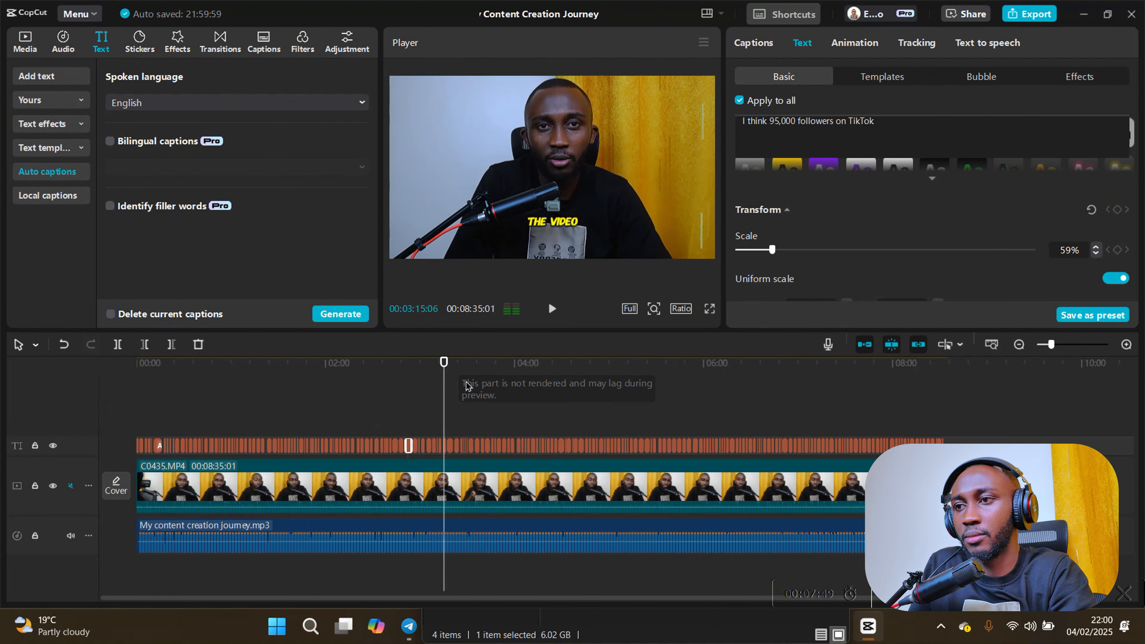
{"action": "left_click_drag", "start_coordinate": [447, 373], "coordinate": [1035, 378]}
{"action": "scroll", "coordinate": [945, 411], "scroll_direction": "up", "scroll_amount": 2}
{"action": "scroll", "coordinate": [991, 389], "scroll_direction": "up", "scroll_amount": 1}
{"action": "key", "text": "space"}
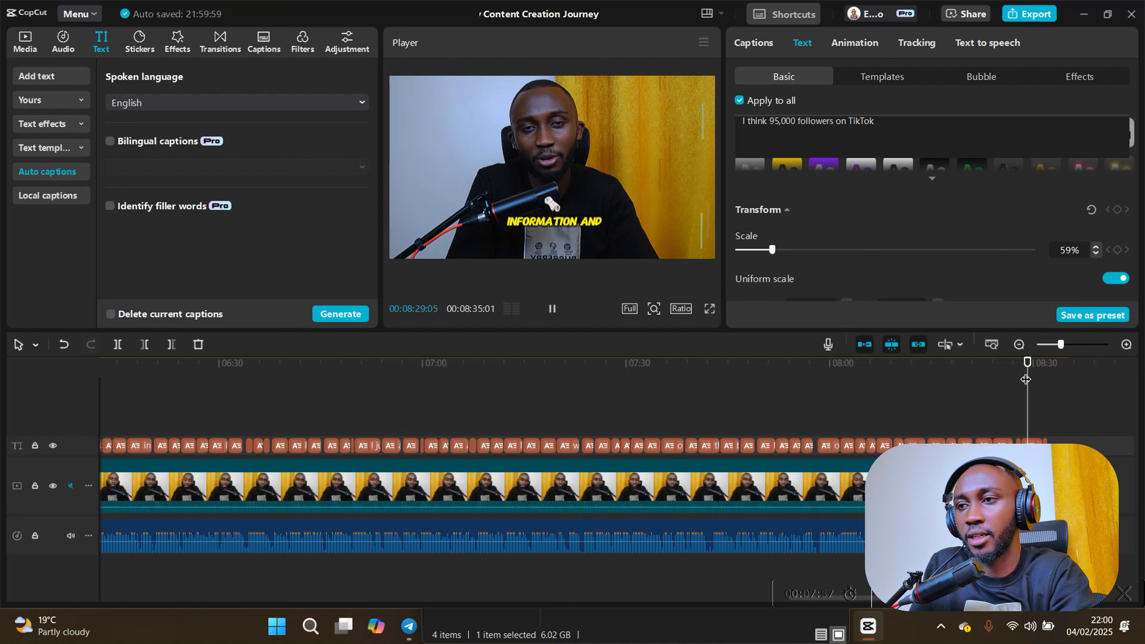
{"action": "scroll", "coordinate": [1054, 410], "scroll_direction": "up", "scroll_amount": 2}
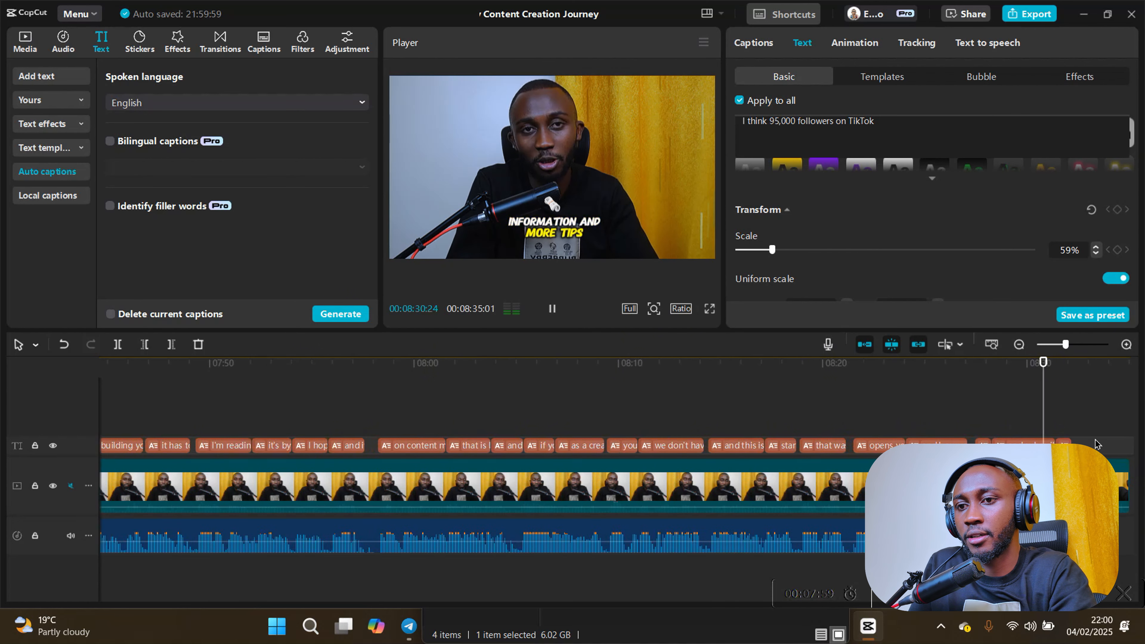
{"action": "key", "text": "space"}
{"action": "scroll", "coordinate": [1095, 441], "scroll_direction": "up", "scroll_amount": 3}
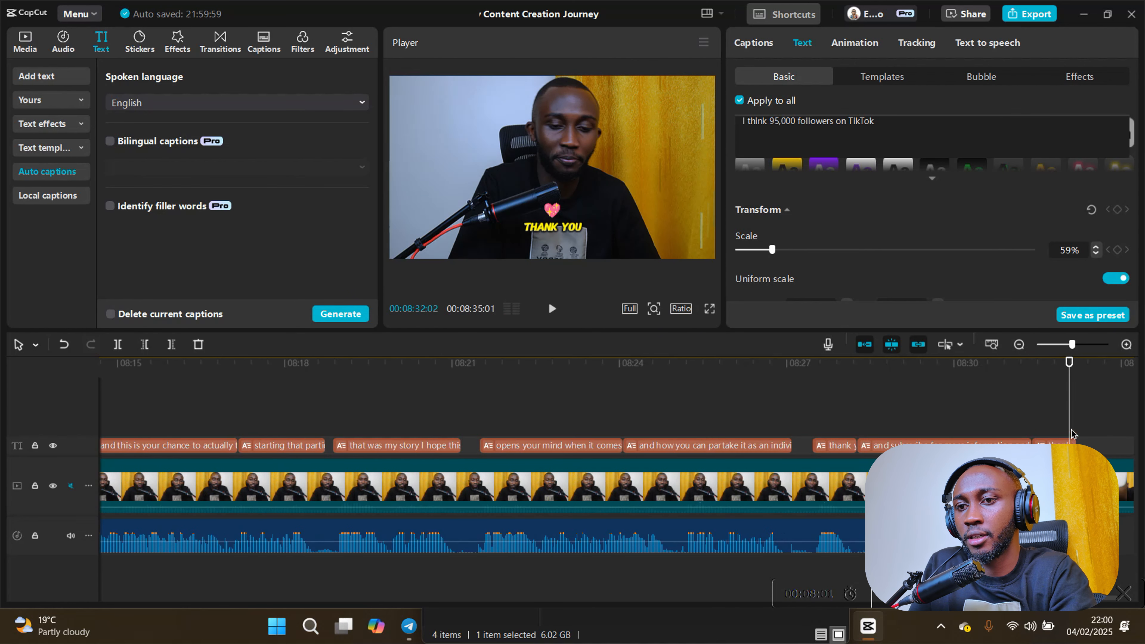
{"action": "left_click", "coordinate": [1076, 384]}
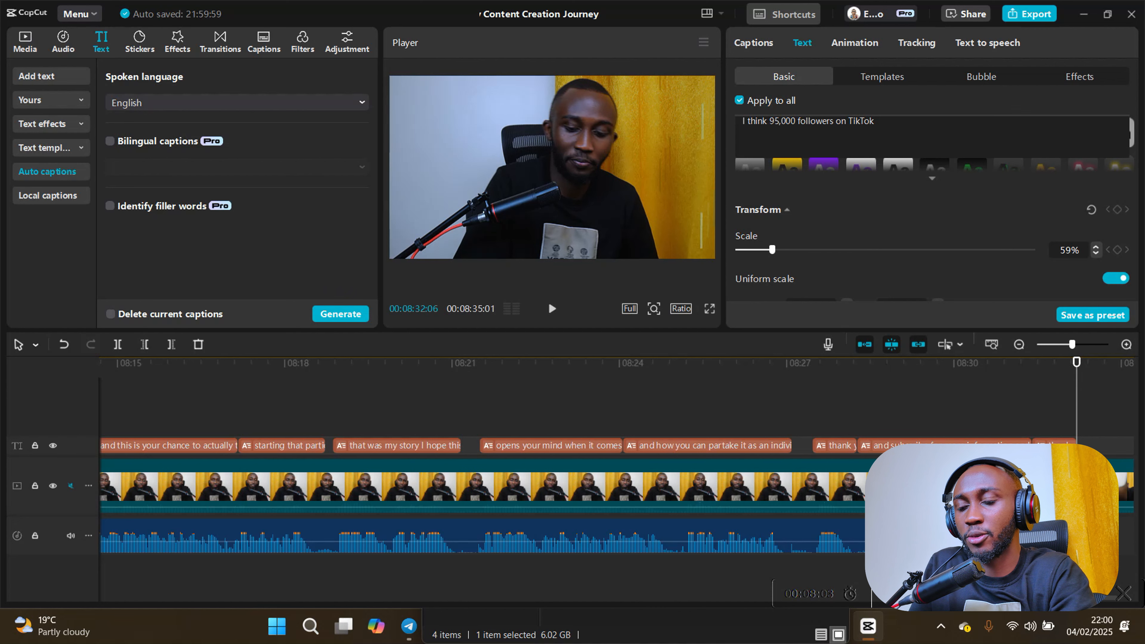
{"action": "left_click", "coordinate": [1091, 487]}
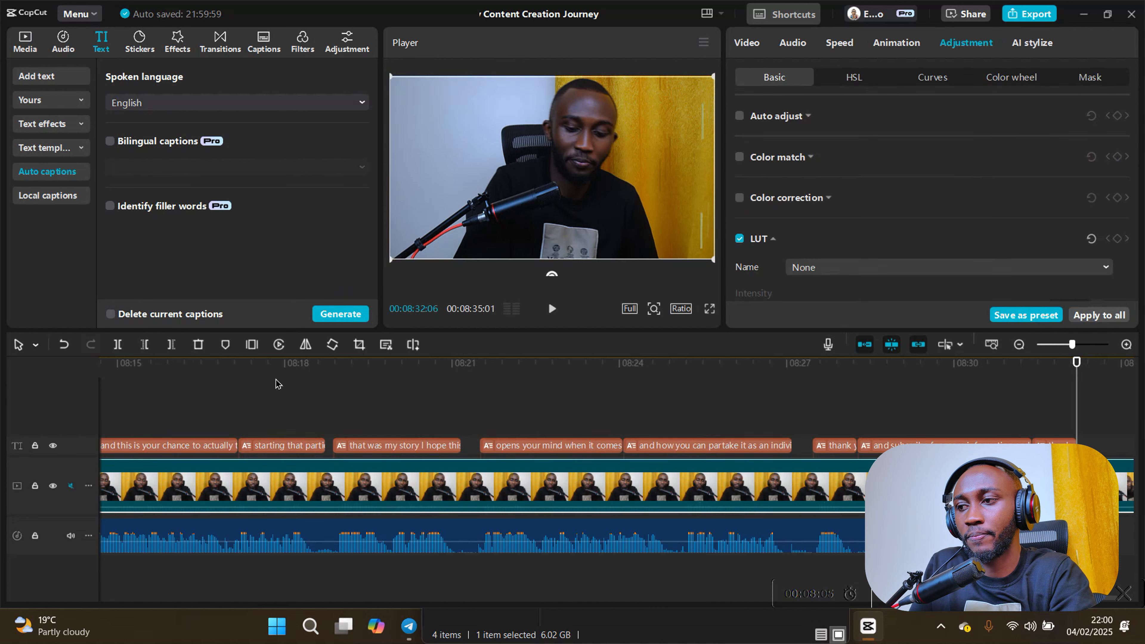
{"action": "left_click", "coordinate": [173, 345]}
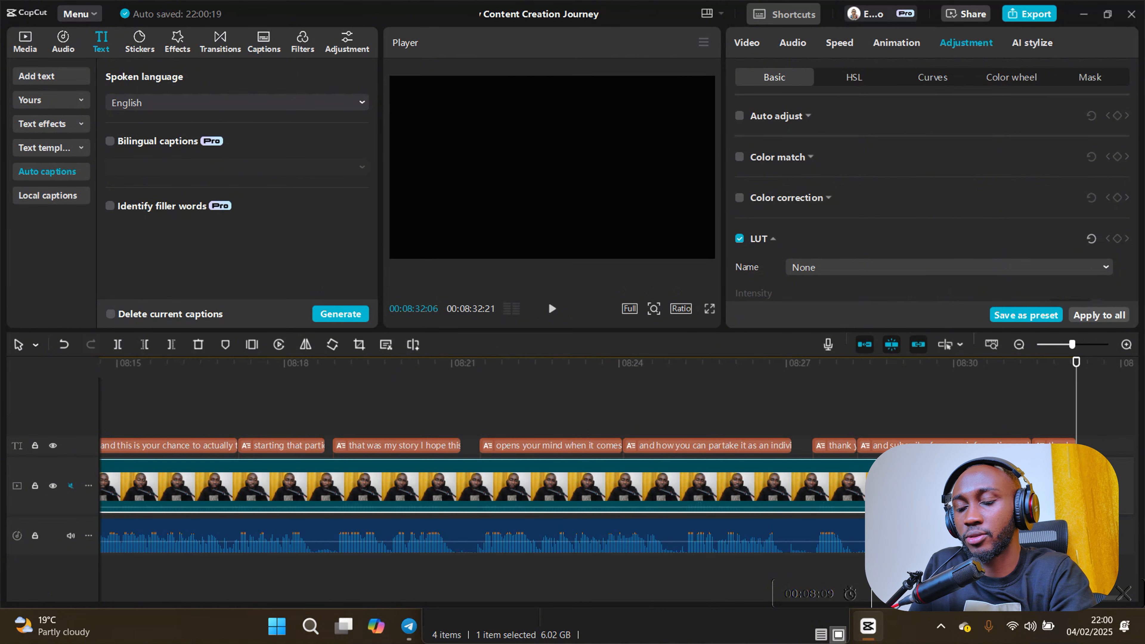
{"action": "left_click", "coordinate": [1054, 537]}
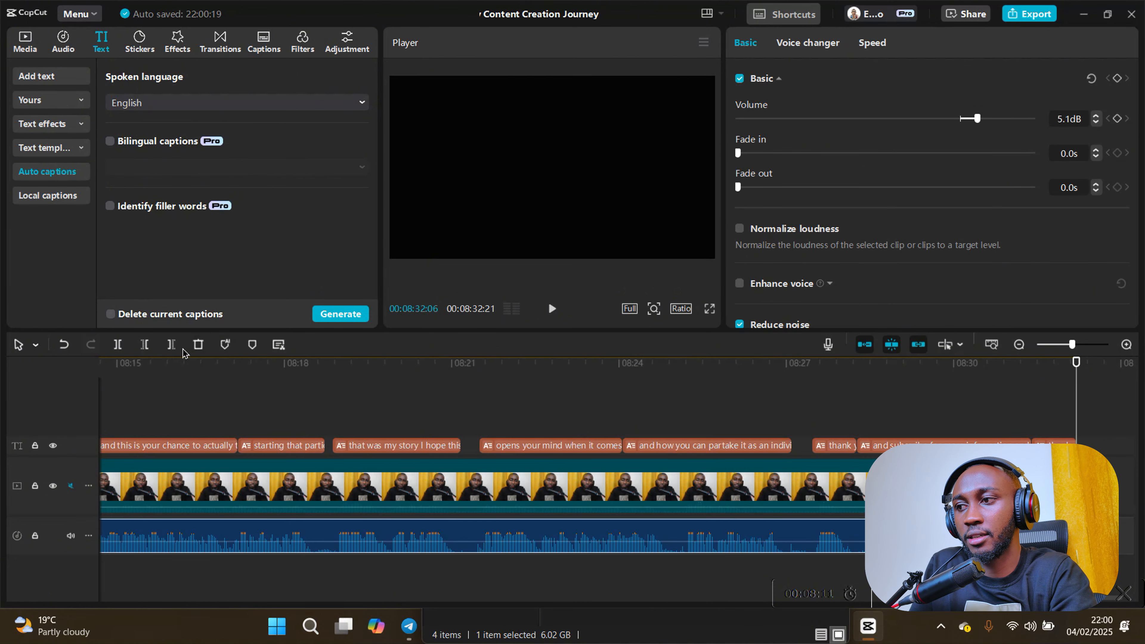
{"action": "left_click", "coordinate": [173, 351]}
- Return to the timeline start and export "My Content Creation Journey" as a 1080P, 30fps H.264 mp4 with TXT captions
{"action": "scroll", "coordinate": [831, 518], "scroll_direction": "down", "scroll_amount": 4}
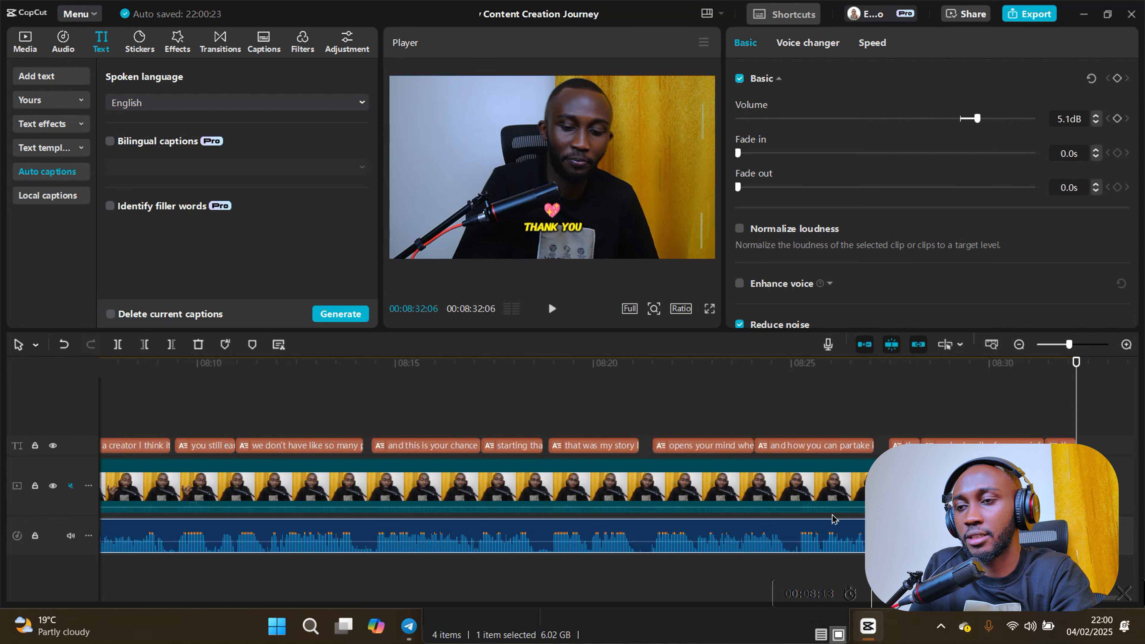
{"action": "scroll", "coordinate": [839, 502], "scroll_direction": "down", "scroll_amount": 2}
{"action": "left_click_drag", "start_coordinate": [1077, 381], "coordinate": [3, 355]}
{"action": "scroll", "coordinate": [315, 410], "scroll_direction": "down", "scroll_amount": 4}
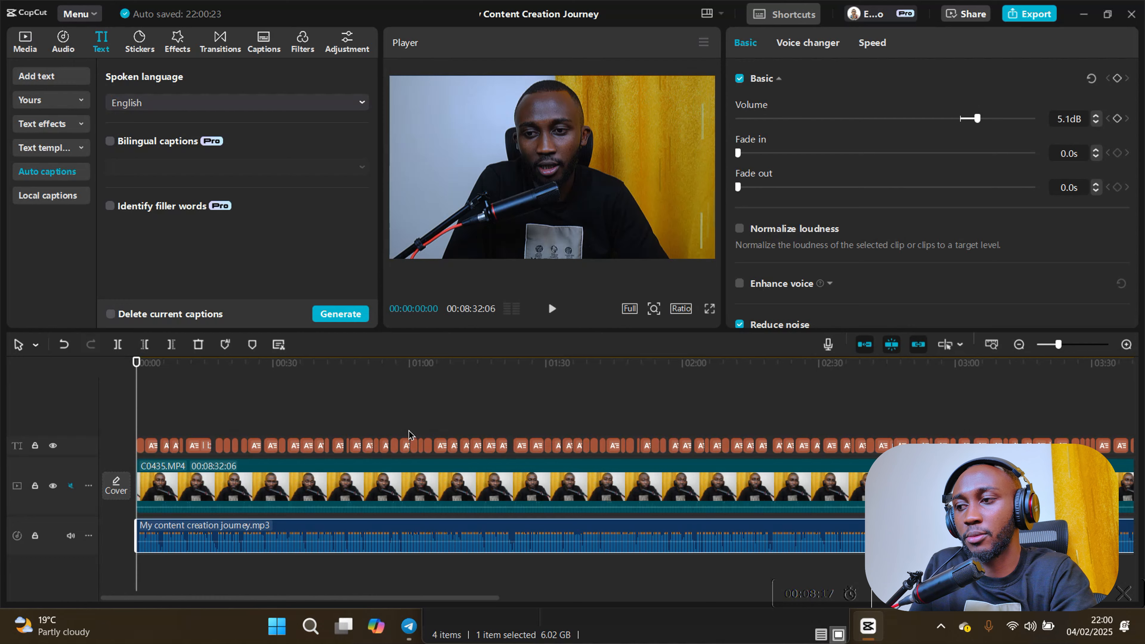
{"action": "left_click", "coordinate": [1028, 18]}
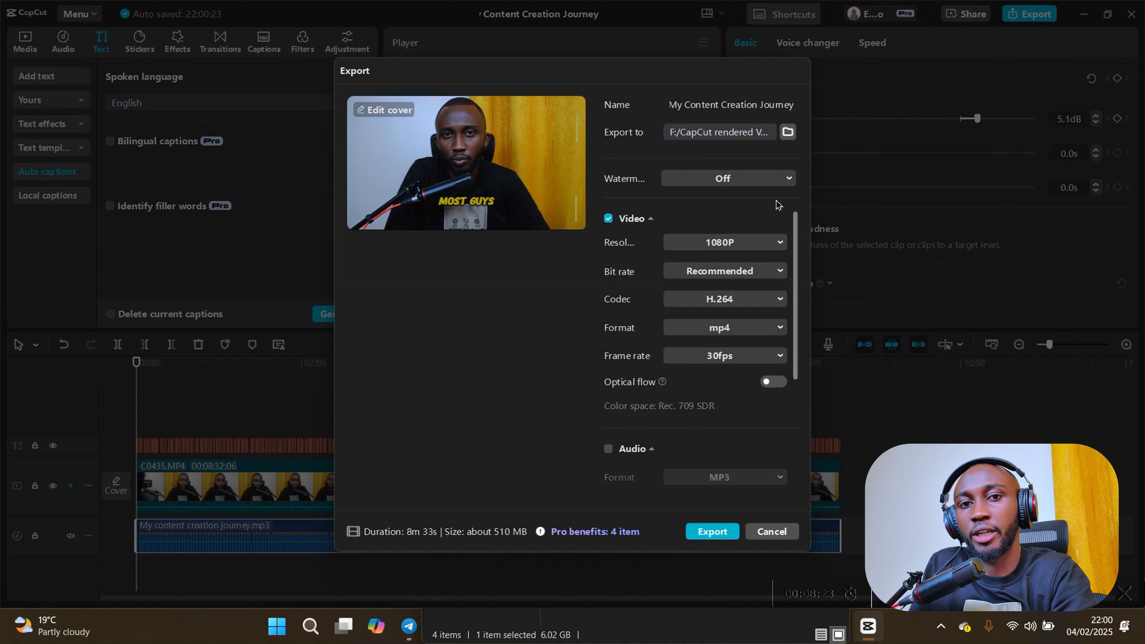
{"action": "scroll", "coordinate": [656, 410], "scroll_direction": "down", "scroll_amount": 5}
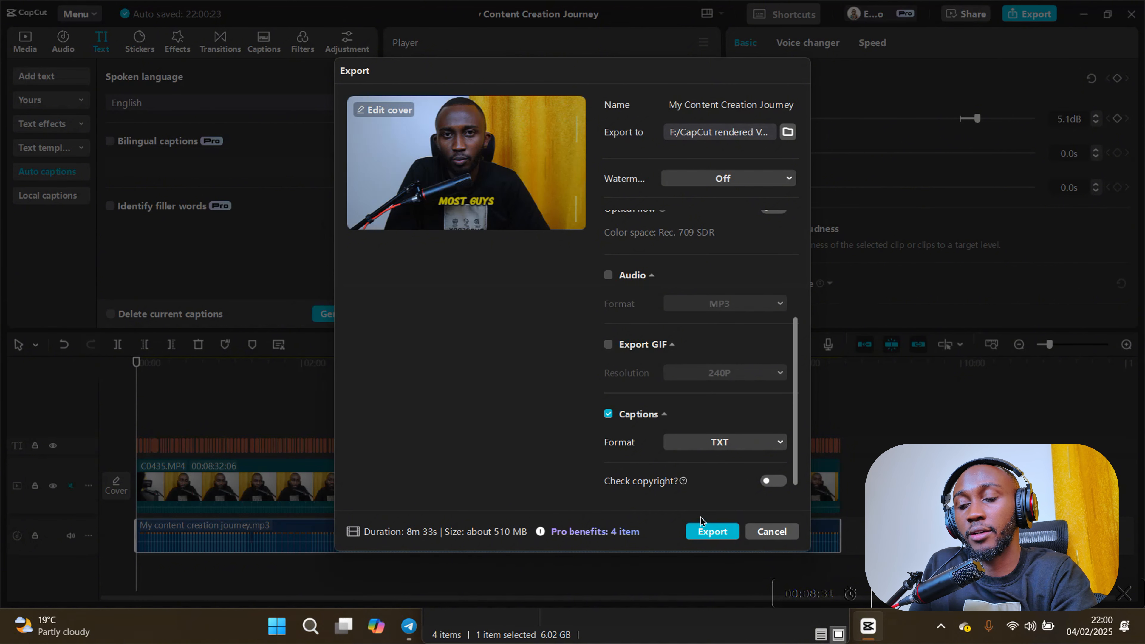
{"action": "left_click", "coordinate": [723, 535]}
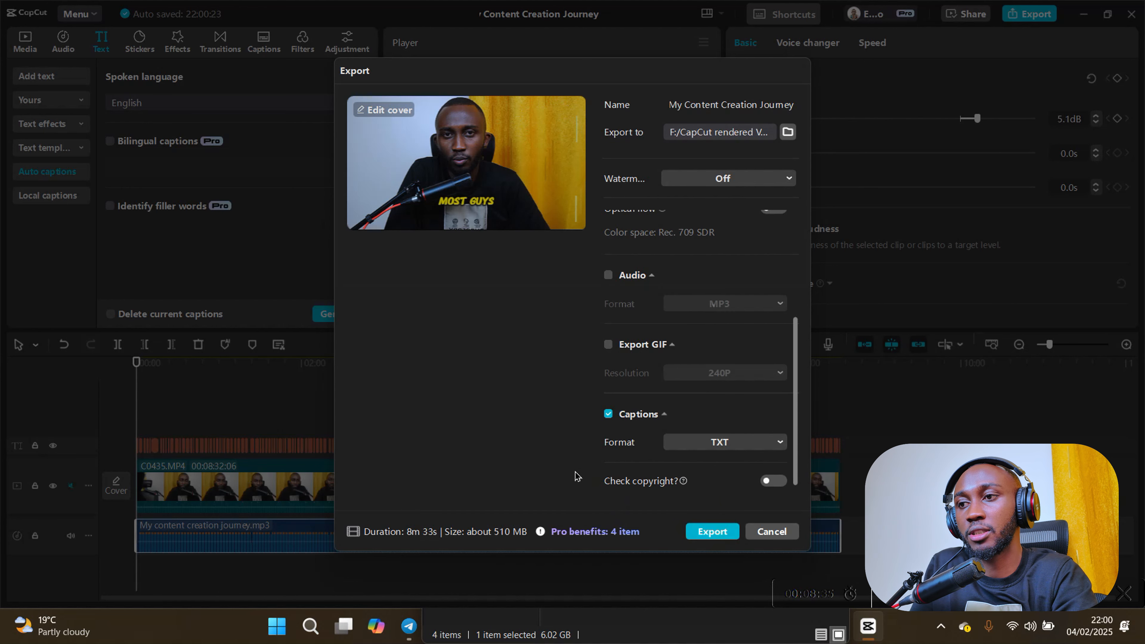